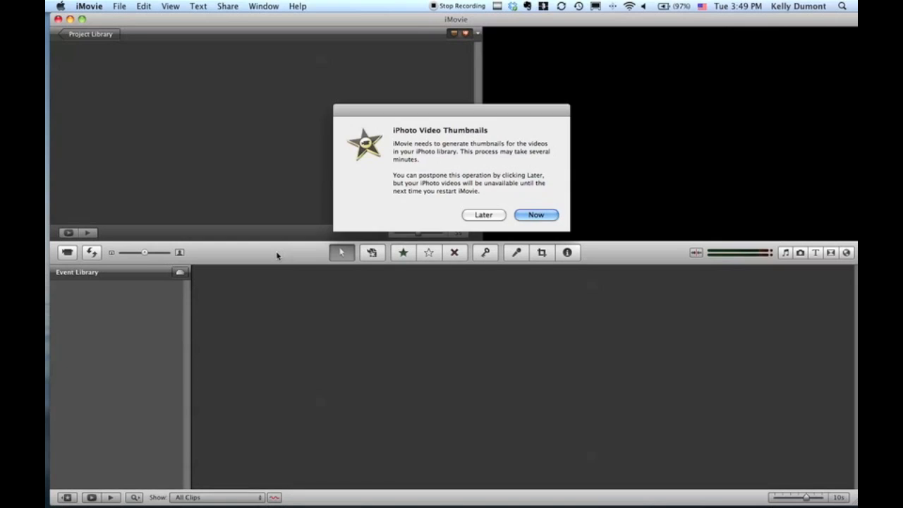
Postpone the iPhoto thumbnail generation and import the meta movie from the Desktop into the UTIPS PD event, optimized at Large - 960x540
{"action": "left_click", "coordinate": [484, 215]}
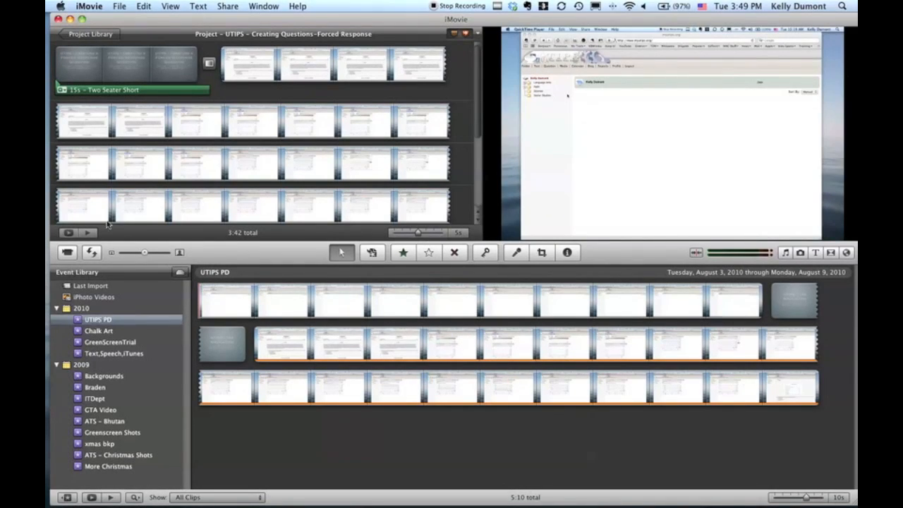
{"action": "left_click", "coordinate": [120, 6]}
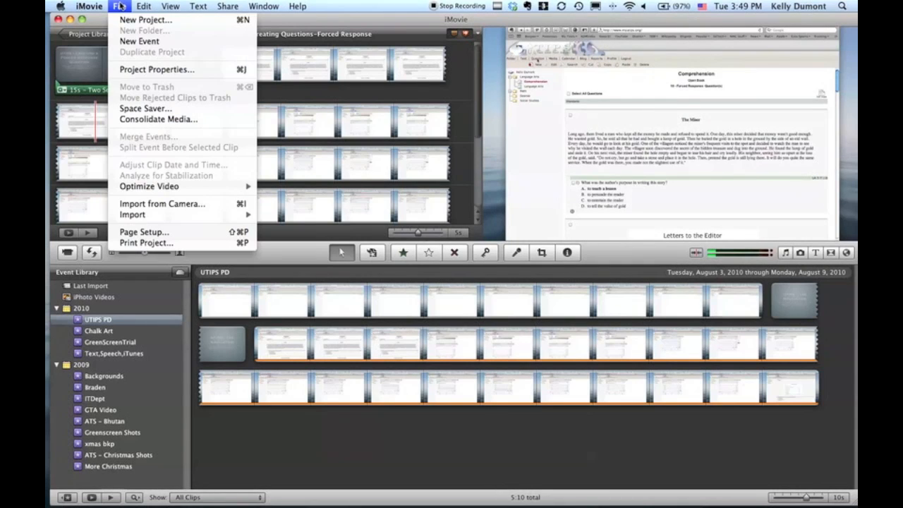
{"action": "mouse_move", "coordinate": [139, 214]}
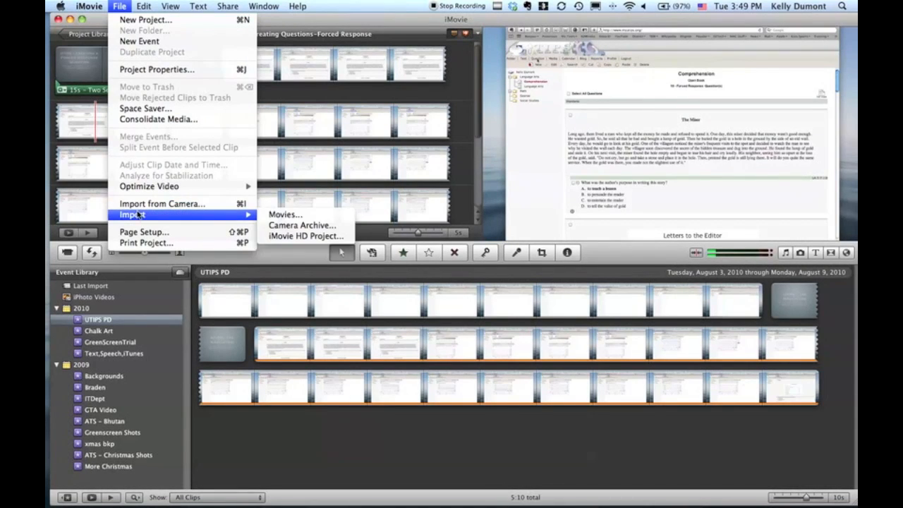
{"action": "left_click", "coordinate": [283, 216]}
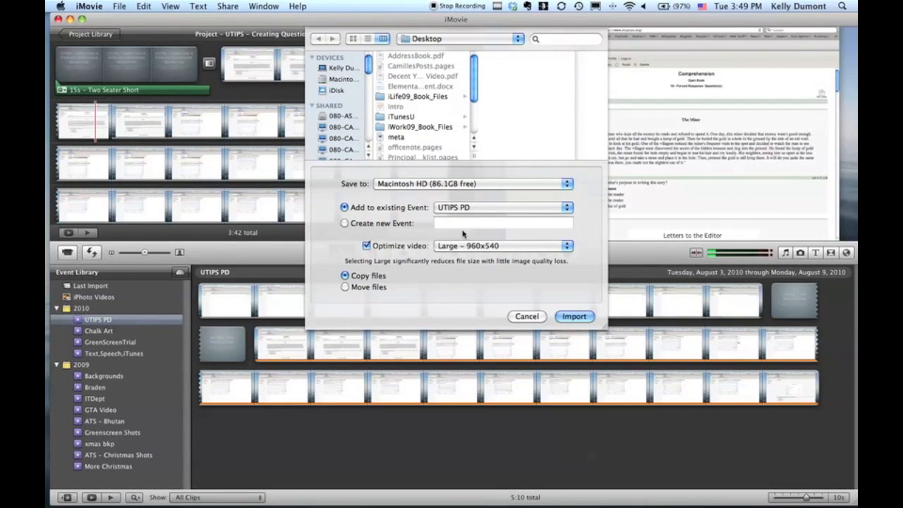
{"action": "left_click", "coordinate": [459, 246]}
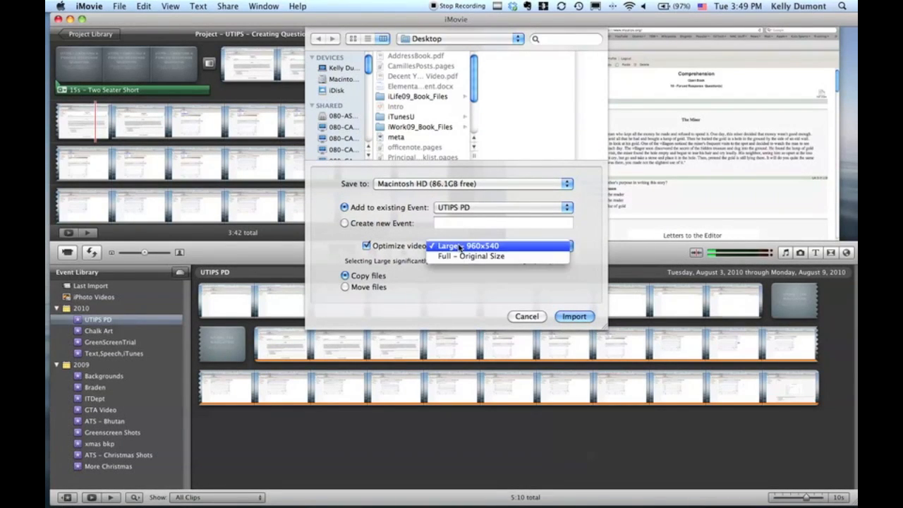
{"action": "left_click", "coordinate": [461, 246]}
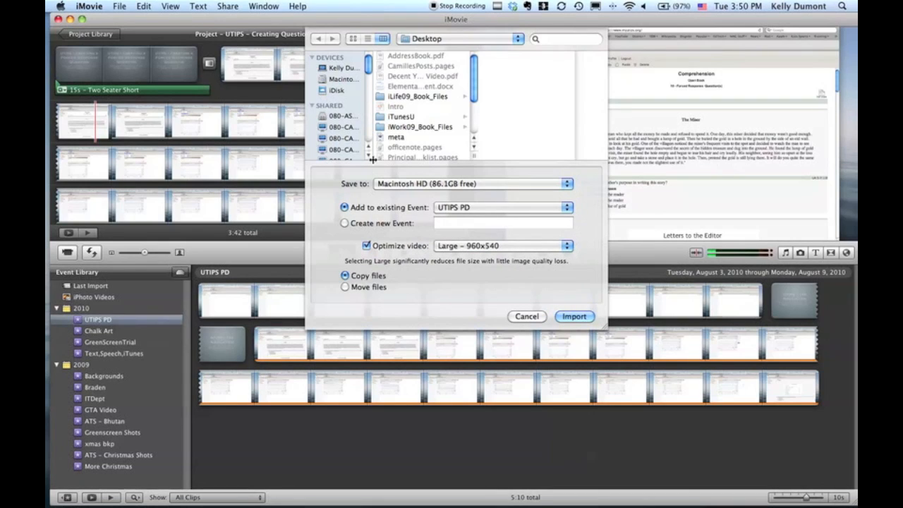
{"action": "left_click", "coordinate": [389, 139]}
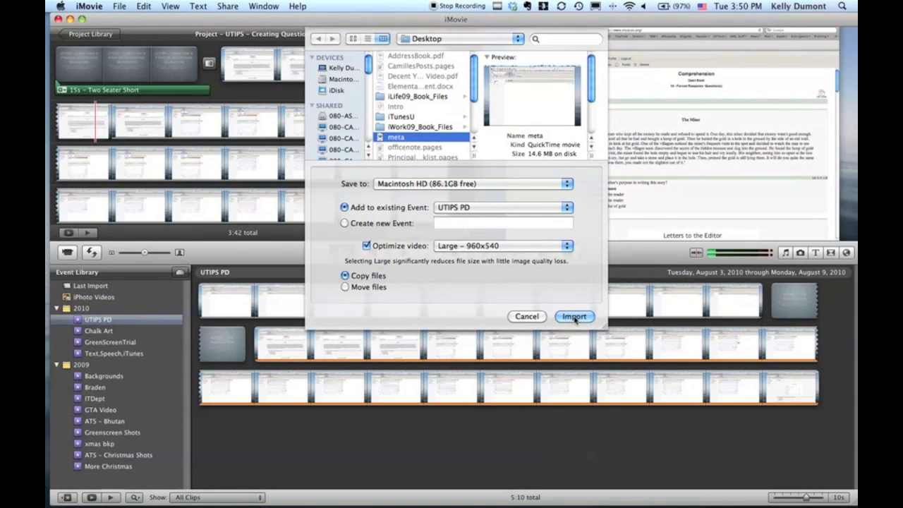
{"action": "left_click", "coordinate": [574, 316]}
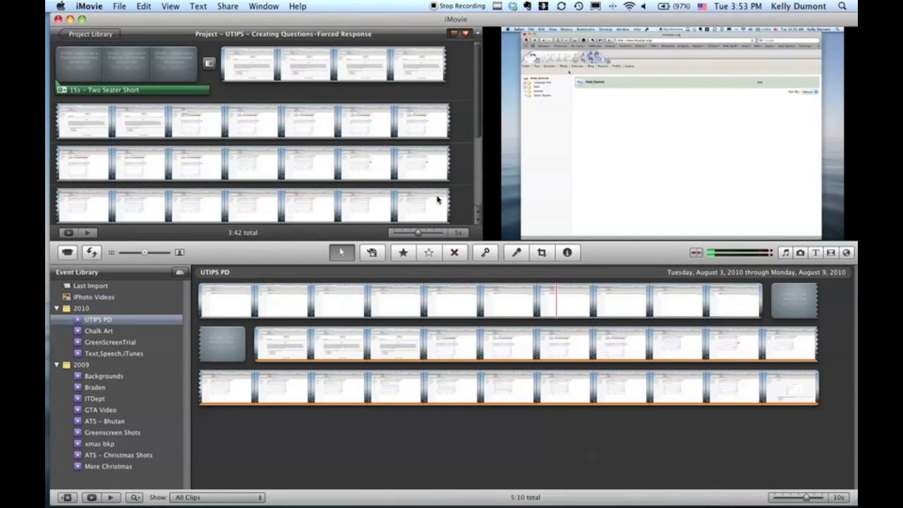
Create a new project named Screencast Workflow in the Project Library, with Widescreen (16:9) aspect ratio and no theme
{"action": "left_click", "coordinate": [90, 34]}
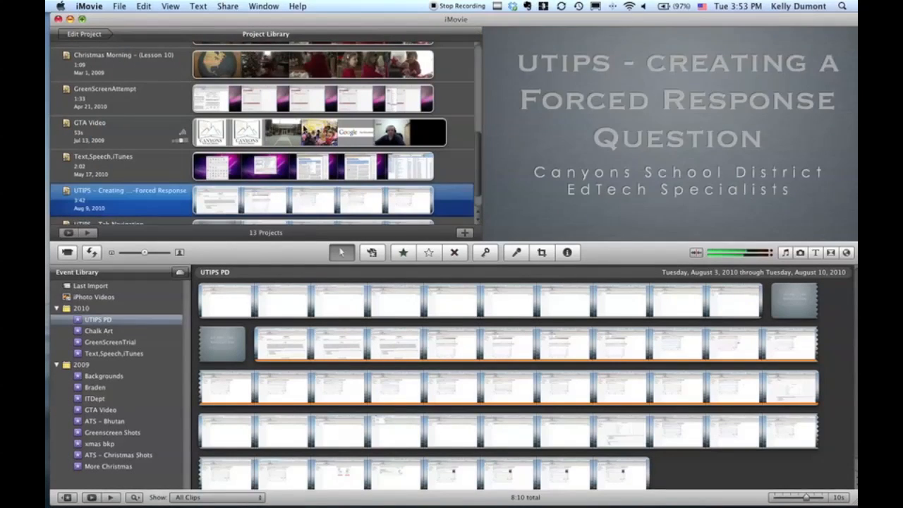
{"action": "left_click", "coordinate": [466, 234]}
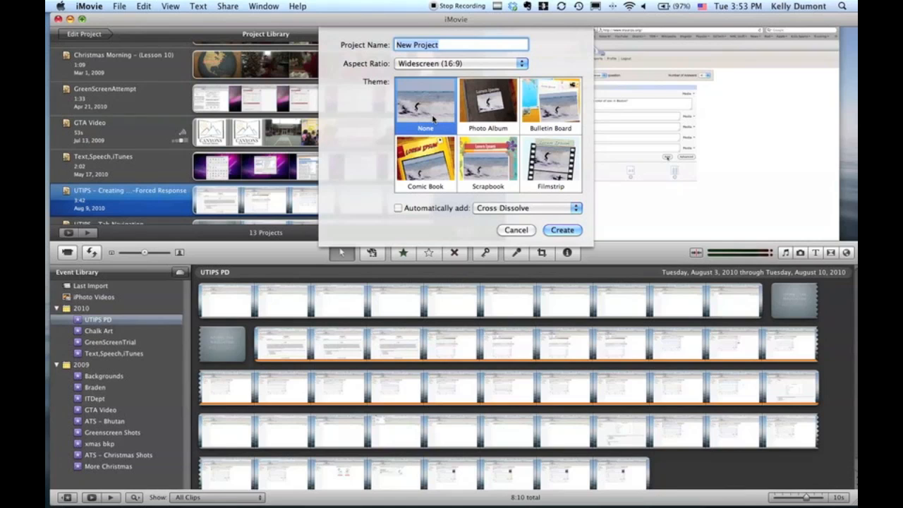
{"action": "type", "text": "CreaSe"}
{"action": "key", "text": "BackSpace"}
{"action": "key", "text": "BackSpace"}
{"action": "key", "text": "BackSpace"}
{"action": "type", "text": "reencast wo"}
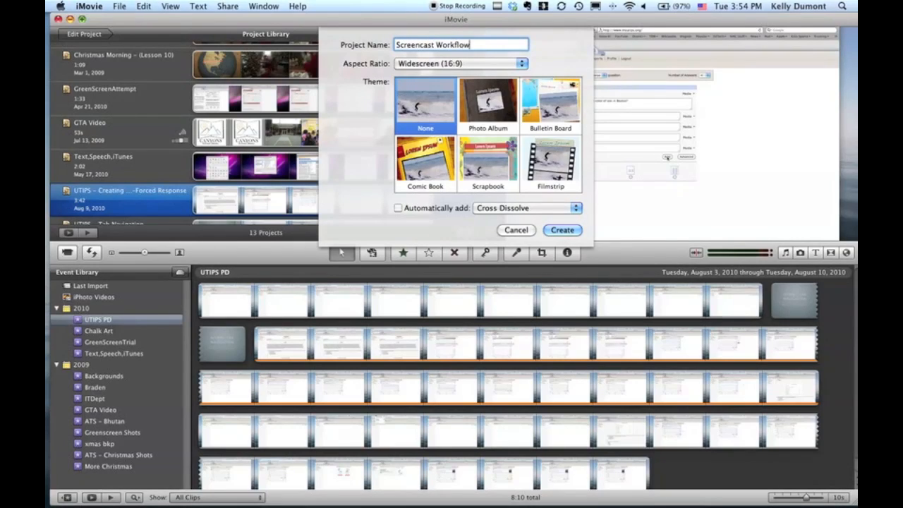
{"action": "key", "text": "Return"}
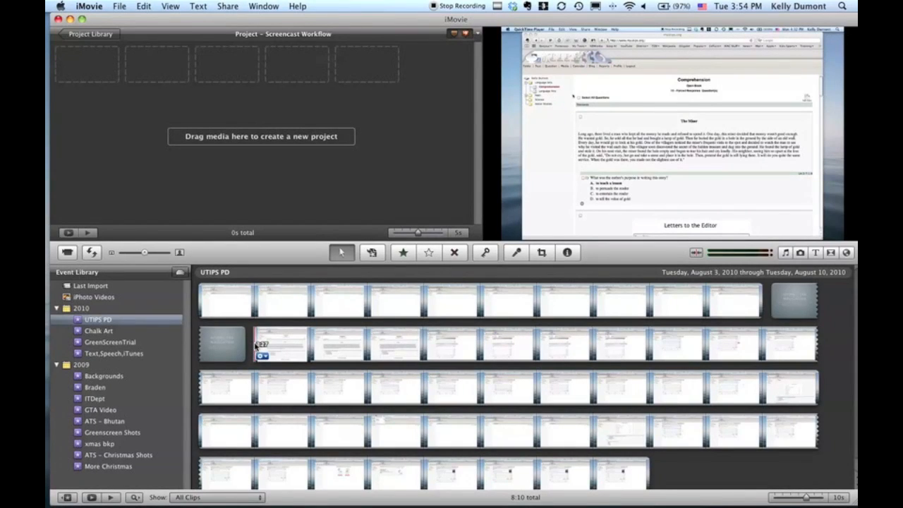
Select the entire last clip of the UTIPS PD event and add it to the empty project
{"action": "left_click_drag", "start_coordinate": [255, 346], "coordinate": [633, 483]}
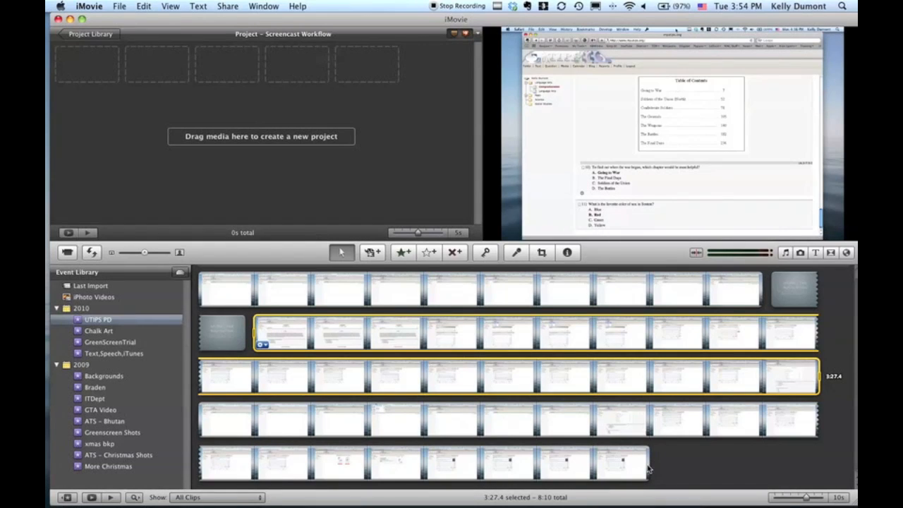
{"action": "left_click", "coordinate": [204, 417]}
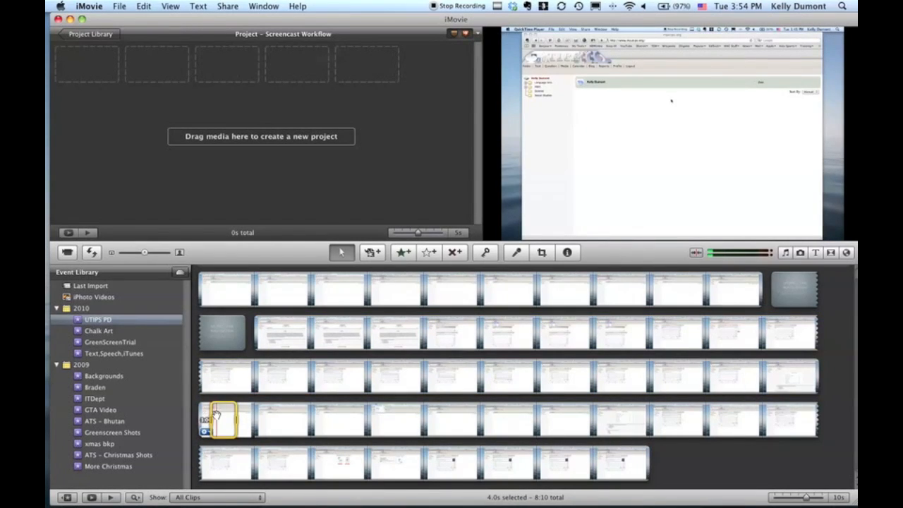
{"action": "right_click", "coordinate": [215, 418]}
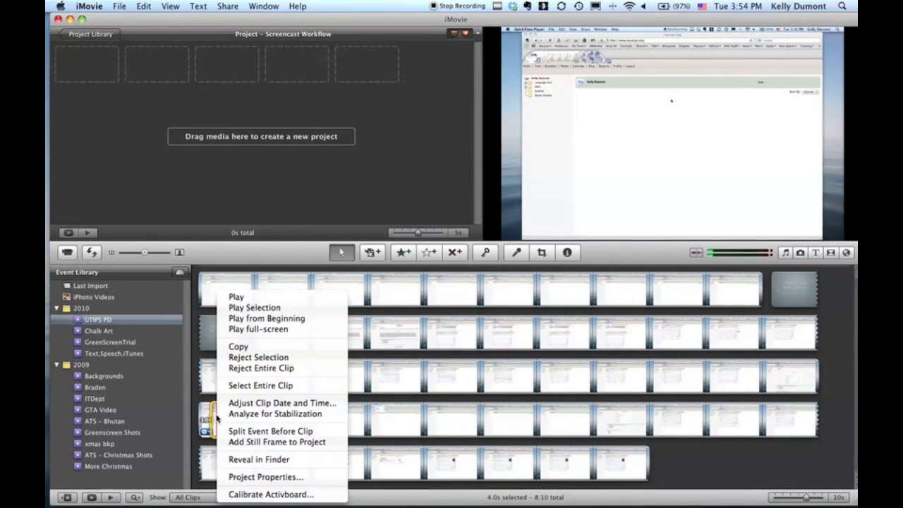
{"action": "left_click", "coordinate": [254, 385]}
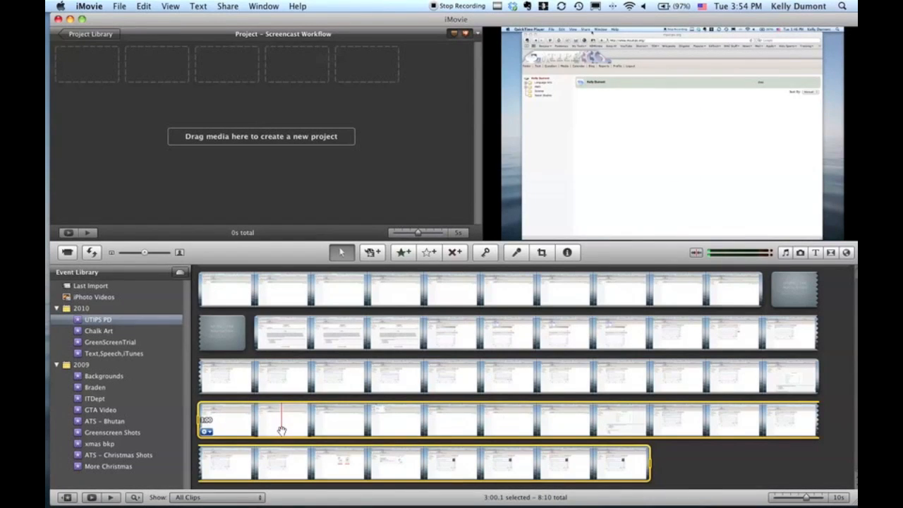
{"action": "left_click_drag", "start_coordinate": [278, 425], "coordinate": [151, 83]}
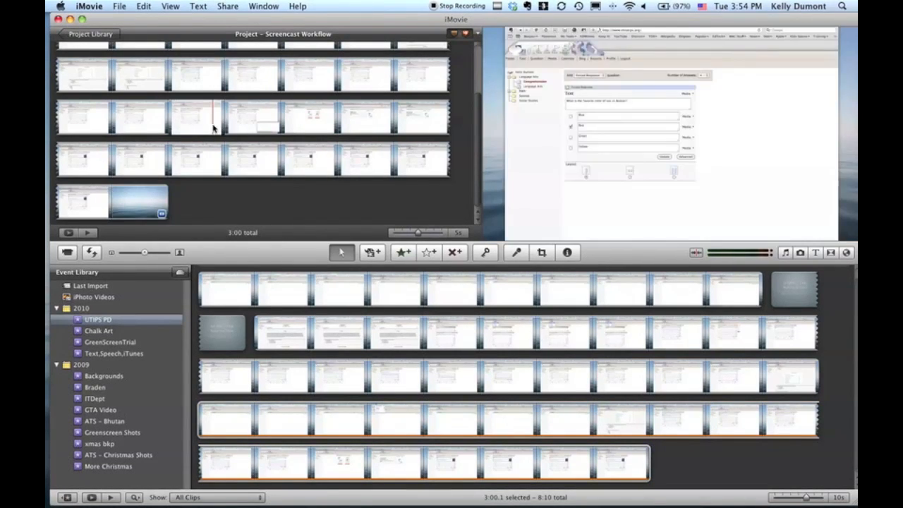
{"action": "scroll", "coordinate": [216, 131], "scroll_direction": "up", "scroll_amount": 3}
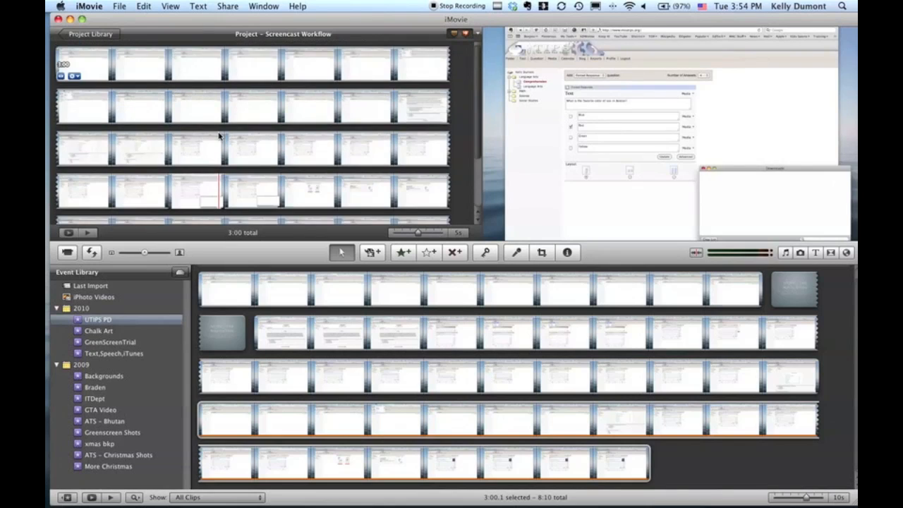
Add a Centered title on a Gradient background before the first clip of the project
{"action": "left_click", "coordinate": [814, 254]}
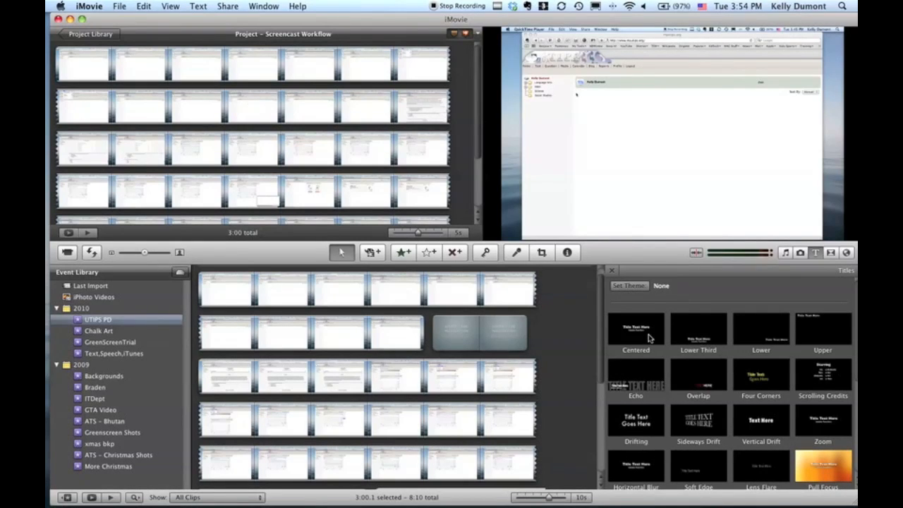
{"action": "mouse_move", "coordinate": [649, 337]}
{"action": "left_mouse_down"}
{"action": "mouse_move", "coordinate": [252, 226]}
{"action": "mouse_move", "coordinate": [70, 138]}
{"action": "mouse_move", "coordinate": [55, 77]}
{"action": "left_mouse_up"}
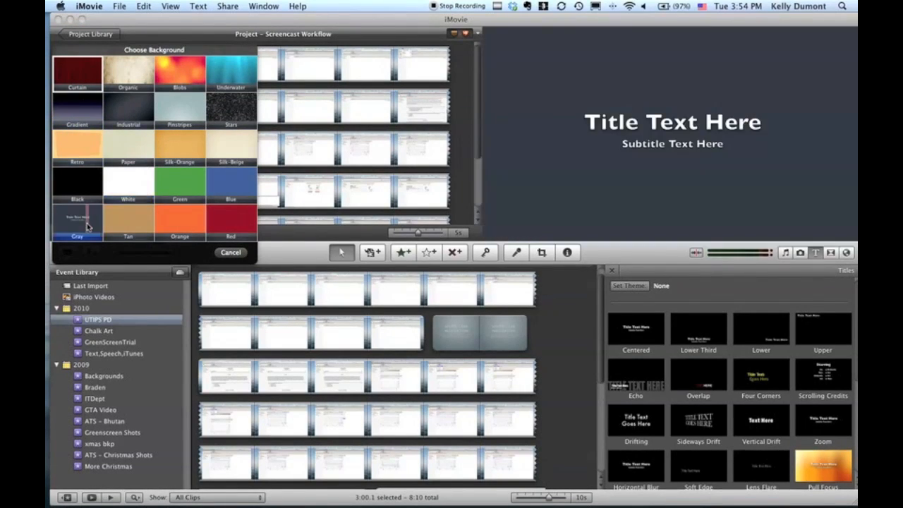
{"action": "left_click", "coordinate": [81, 120]}
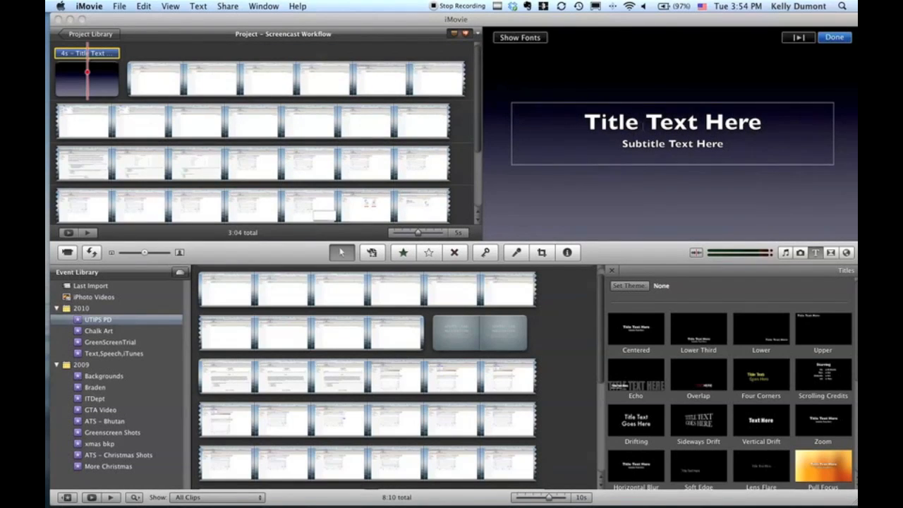
Replace the placeholder title with "Screencasting Workflow", keeping the subtitle on its own line
{"action": "left_click", "coordinate": [643, 125]}
{"action": "left_click", "coordinate": [680, 124]}
{"action": "triple_click", "coordinate": [681, 127]}
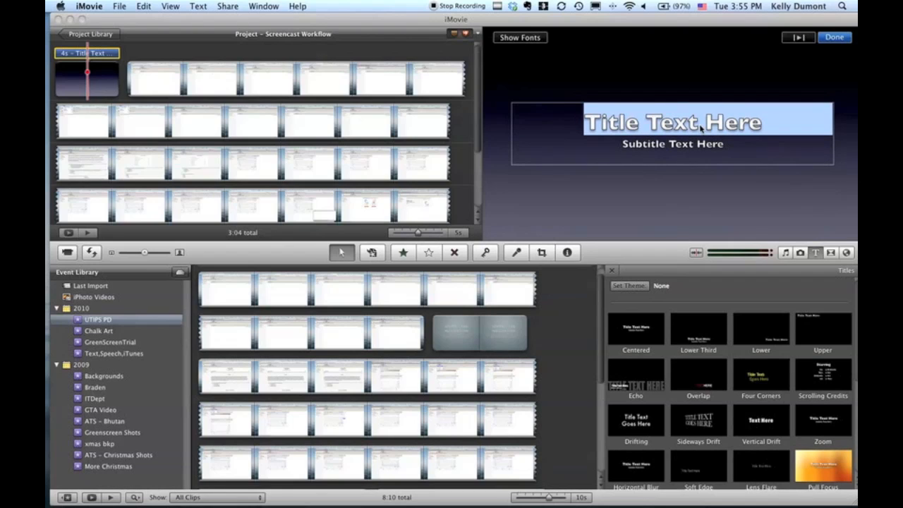
{"action": "type", "text": "Screencasting Workflow"}
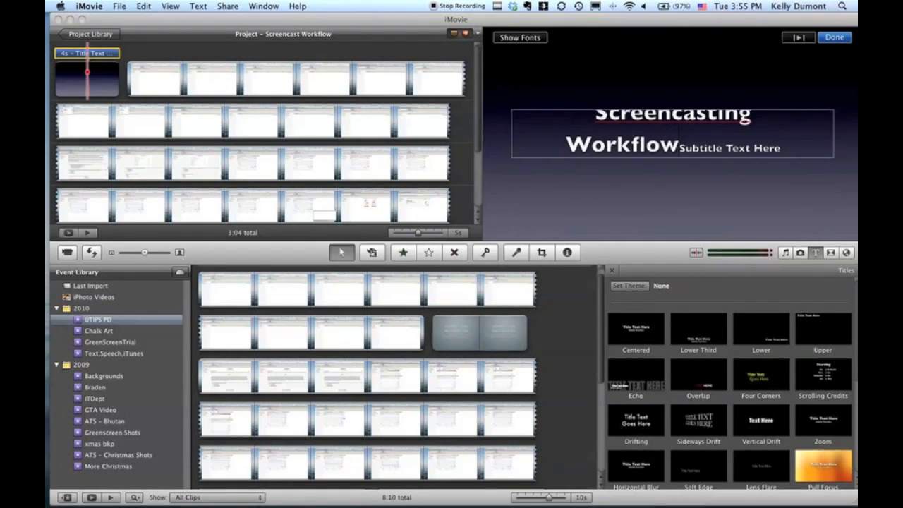
{"action": "key", "text": "Return"}
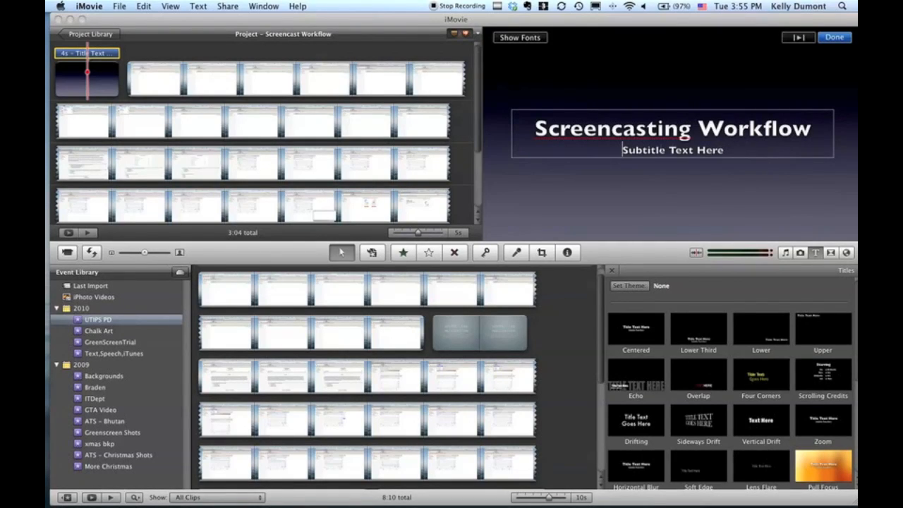
Replace the placeholder subtitle with "Getting good video on YouTube"
{"action": "triple_click", "coordinate": [672, 151]}
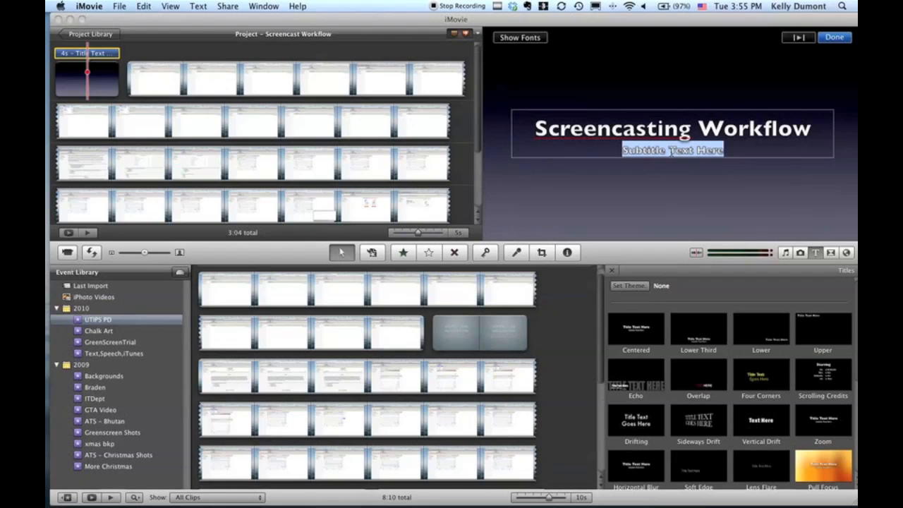
{"action": "type", "text": "Getting go"}
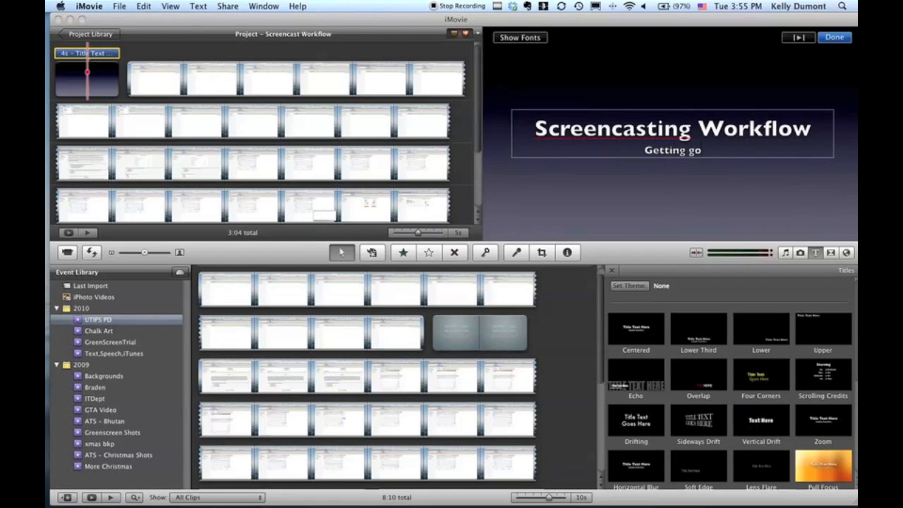
{"action": "type", "text": "od v"}
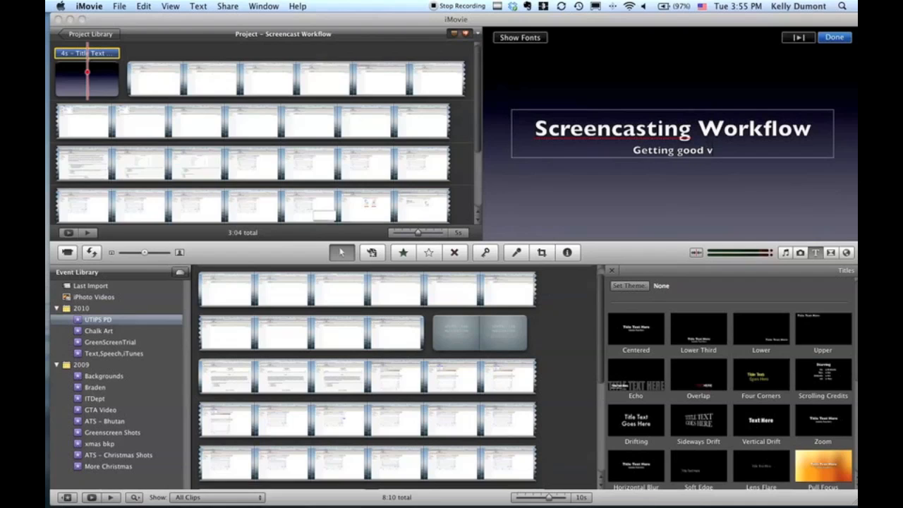
{"action": "type", "text": "ideo on You"}
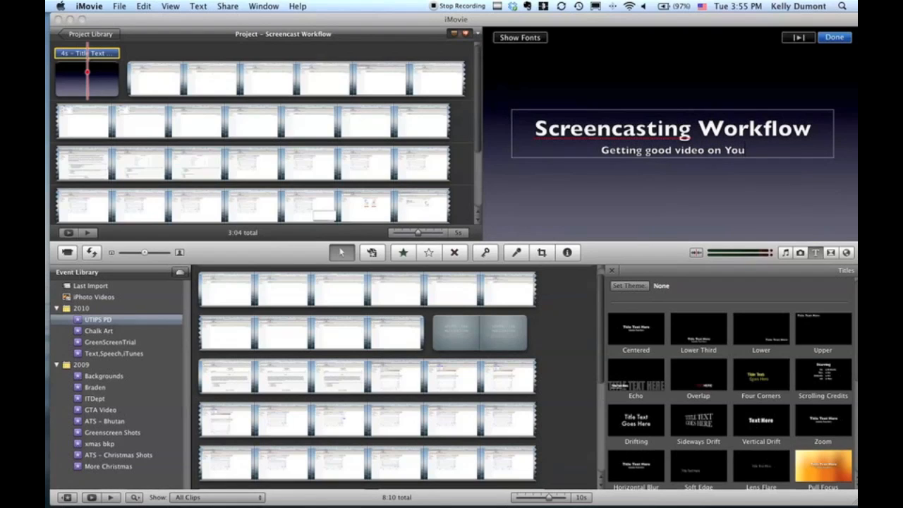
{"action": "type", "text": "Tube"}
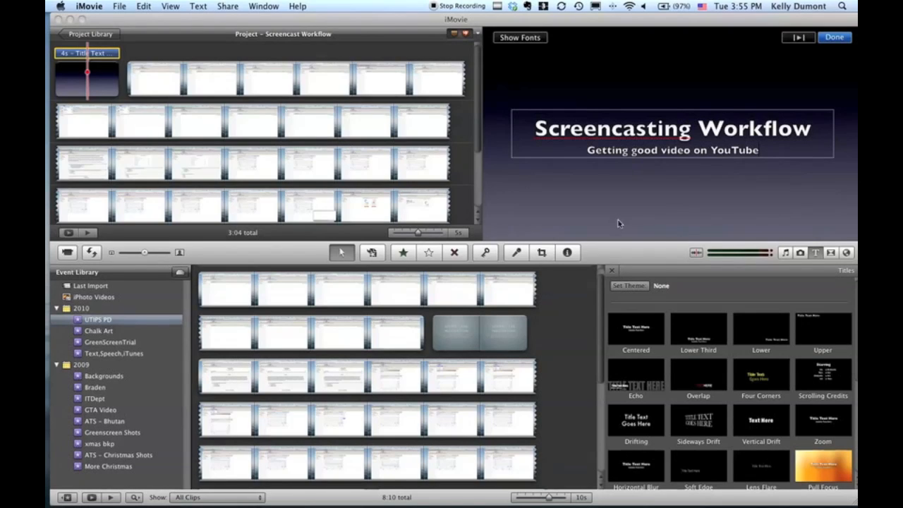
Set the duration of the opening title to 15 seconds
{"action": "double_click", "coordinate": [66, 57]}
{"action": "double_click", "coordinate": [287, 127]}
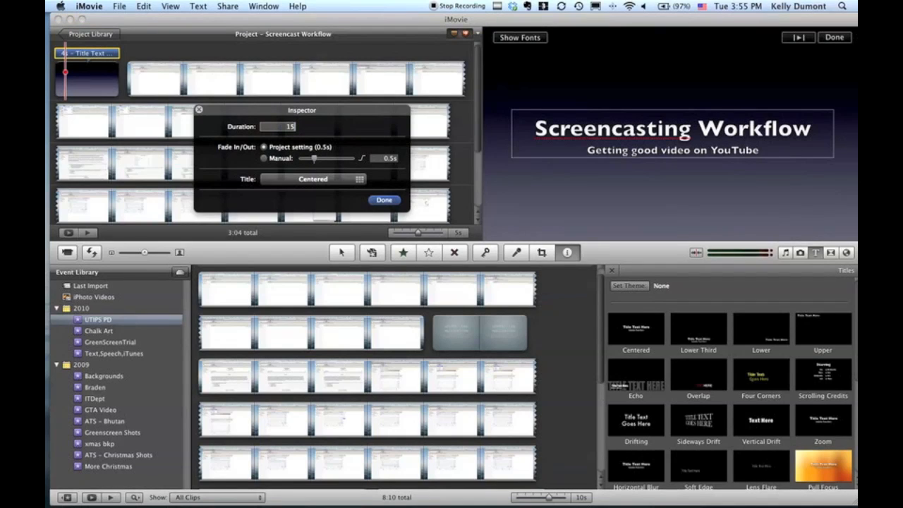
{"action": "type", "text": "15"}
{"action": "key", "text": "Return"}
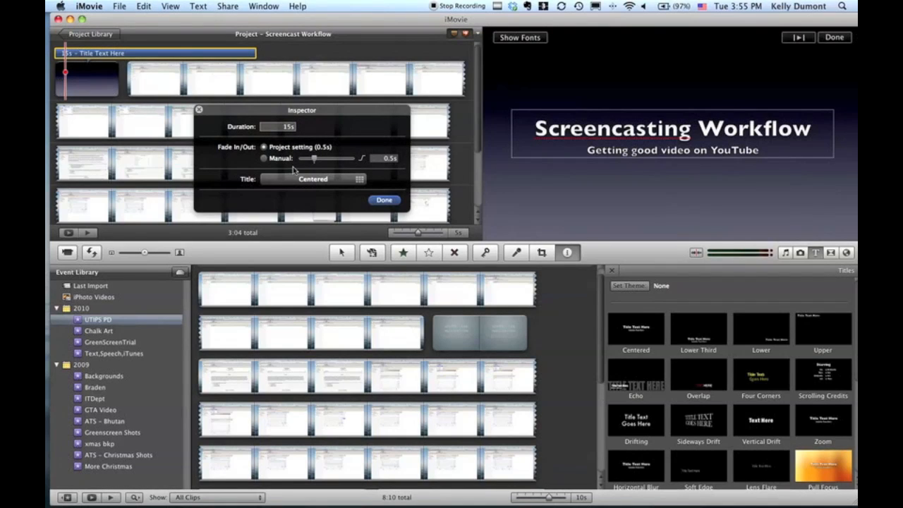
{"action": "left_click", "coordinate": [380, 199]}
Set the duration of the Gradient background clip beneath the opening title to 15 seconds
{"action": "double_click", "coordinate": [106, 84]}
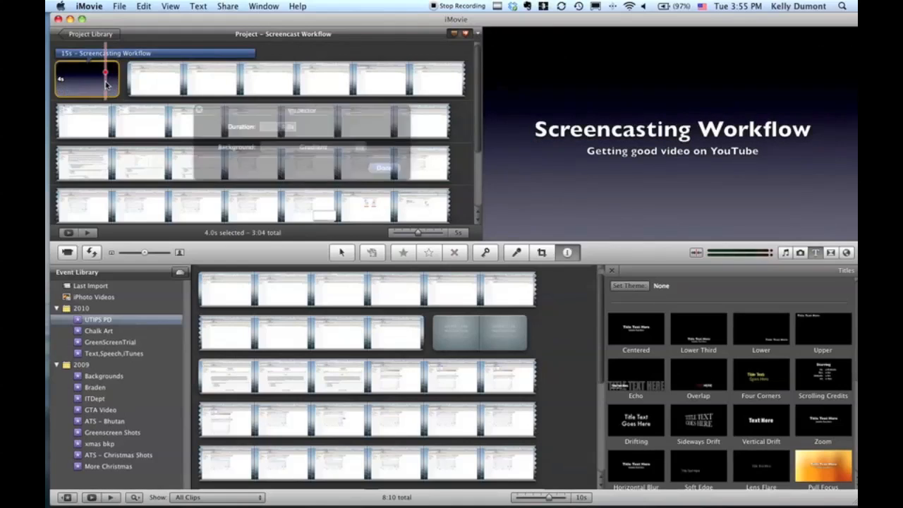
{"action": "double_click", "coordinate": [282, 127]}
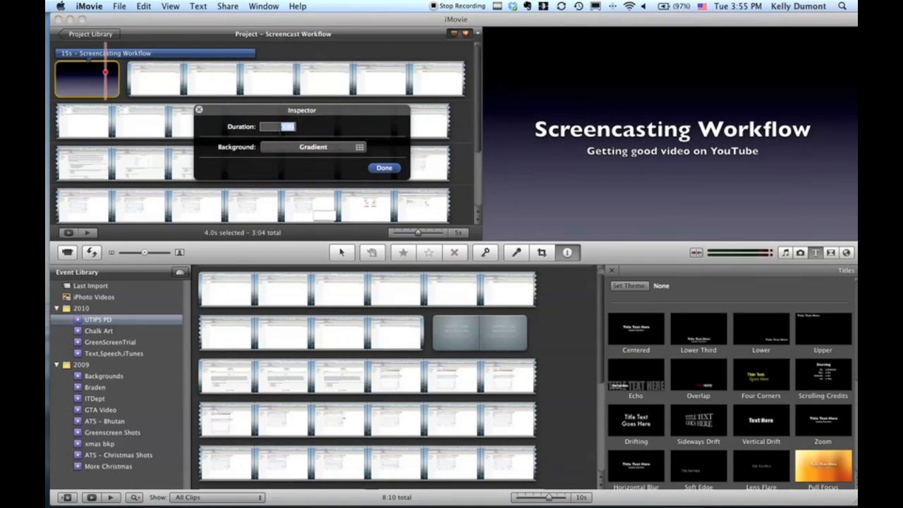
{"action": "type", "text": "15"}
{"action": "key", "text": "Return"}
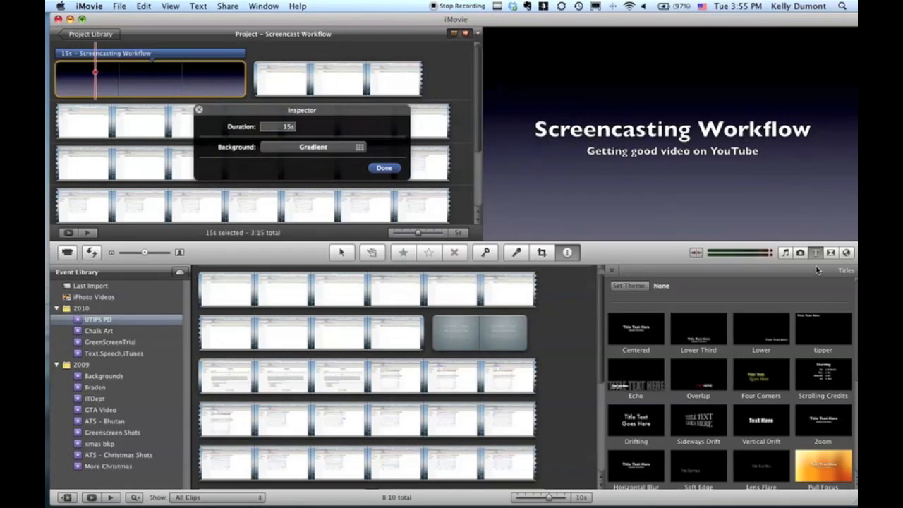
Add the jingle Two Seater Short.aif from the iLife Sound Effects as music beneath the opening title, and close the clip inspector
{"action": "left_click", "coordinate": [784, 252]}
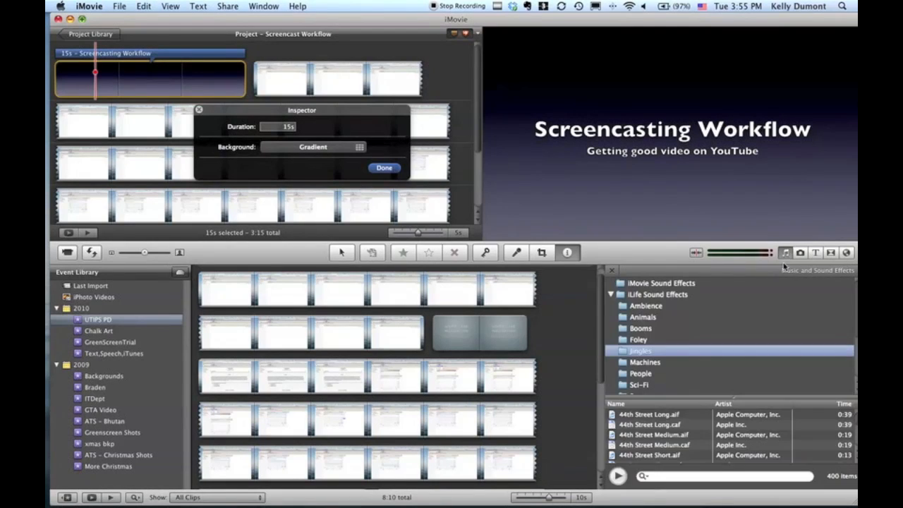
{"action": "scroll", "coordinate": [679, 439], "scroll_direction": "down", "scroll_amount": 20}
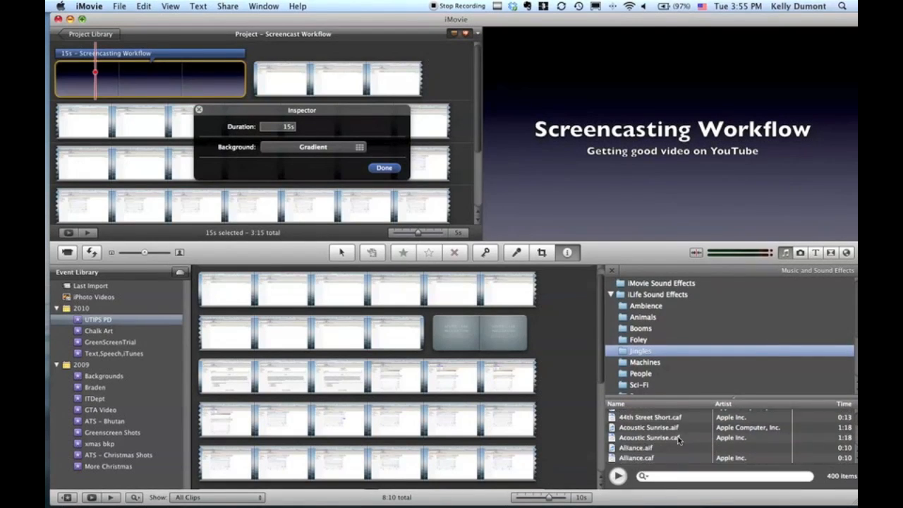
{"action": "scroll", "coordinate": [679, 438], "scroll_direction": "up", "scroll_amount": 1}
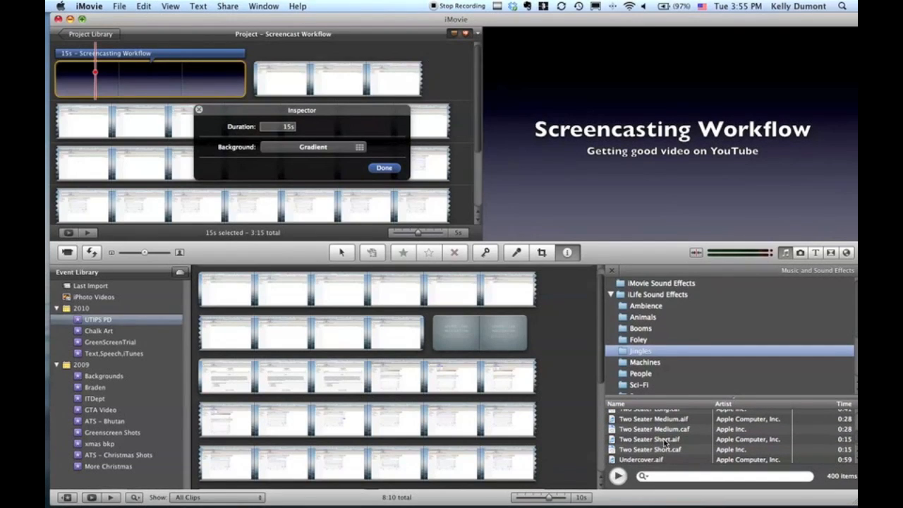
{"action": "left_click", "coordinate": [664, 440]}
{"action": "left_click_drag", "start_coordinate": [499, 396], "coordinate": [60, 72]}
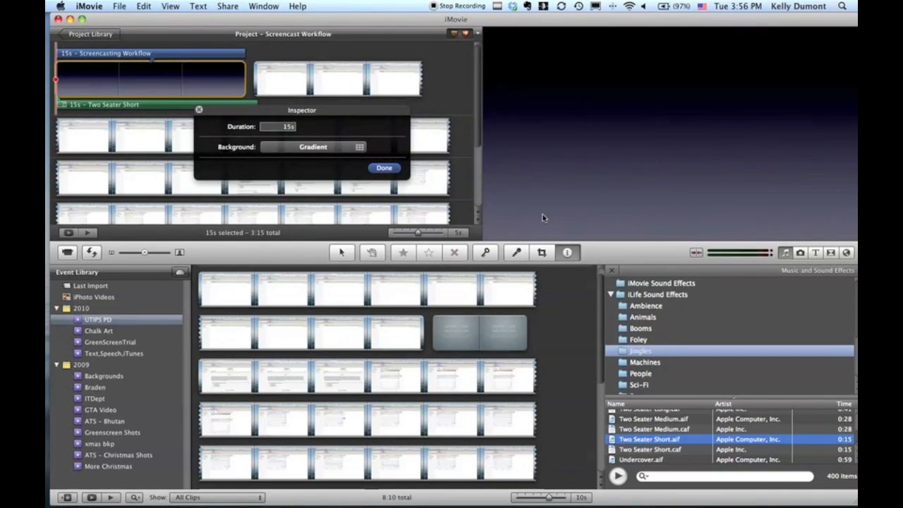
{"action": "left_click", "coordinate": [388, 169]}
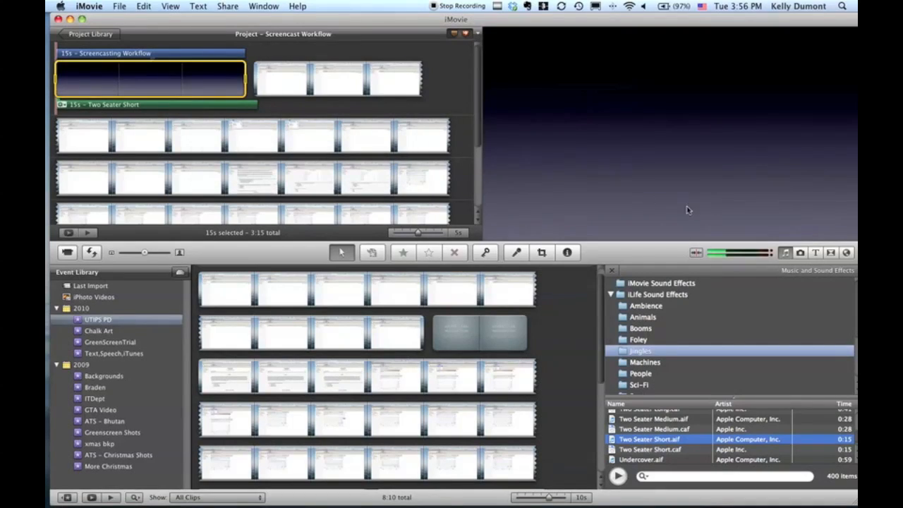
Insert a Fade to Black transition lasting 3 seconds between the opening title clip and the recording, and play back the opening
{"action": "left_click", "coordinate": [830, 253]}
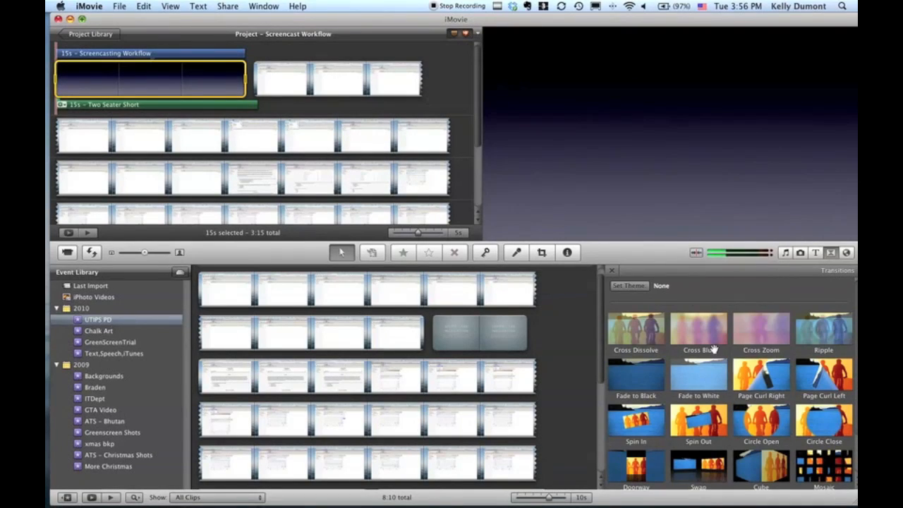
{"action": "left_click_drag", "start_coordinate": [648, 381], "coordinate": [254, 86]}
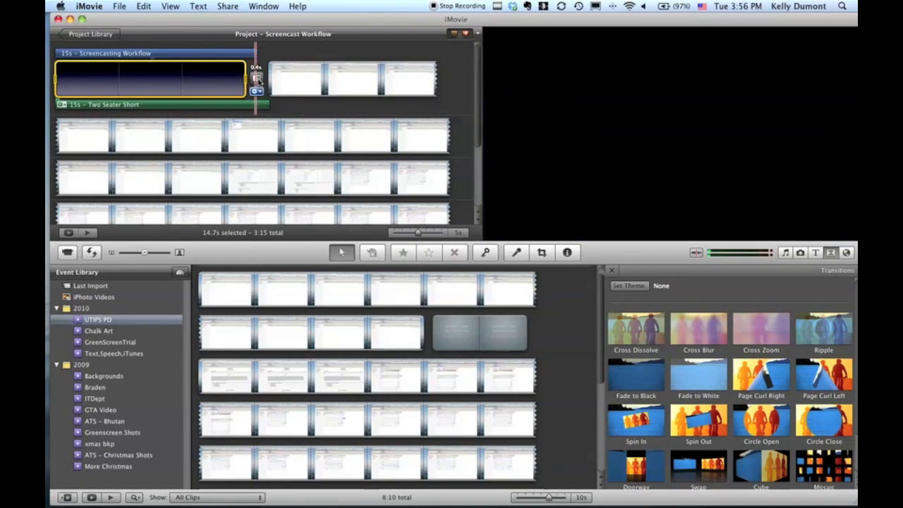
{"action": "double_click", "coordinate": [256, 79]}
{"action": "double_click", "coordinate": [279, 129]}
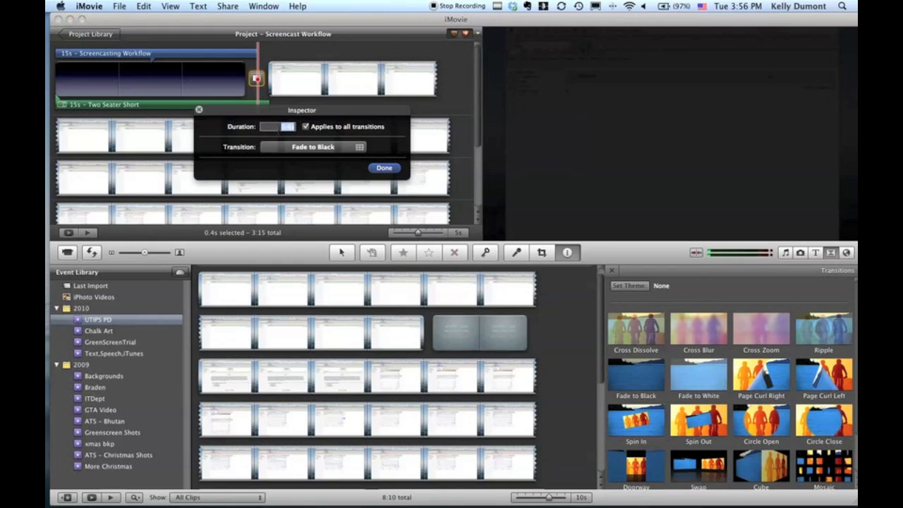
{"action": "type", "text": "3"}
{"action": "key", "text": "Return"}
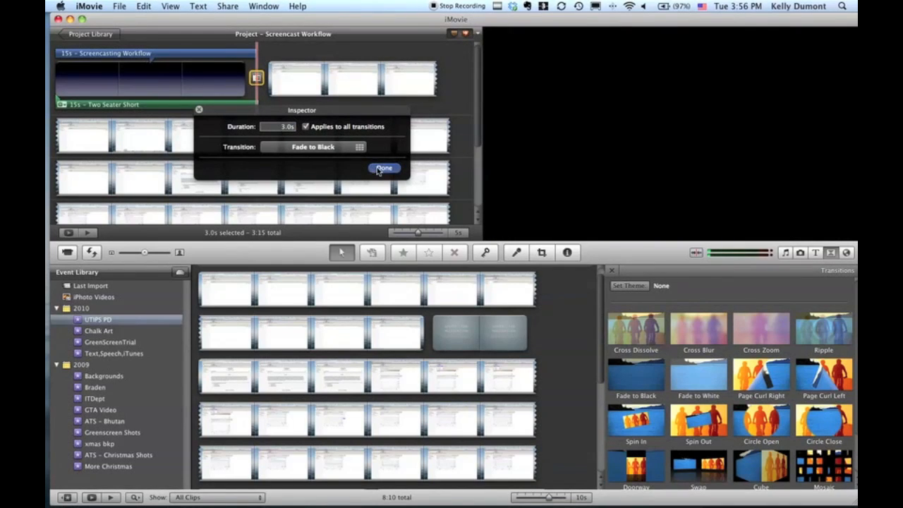
{"action": "left_click", "coordinate": [381, 168]}
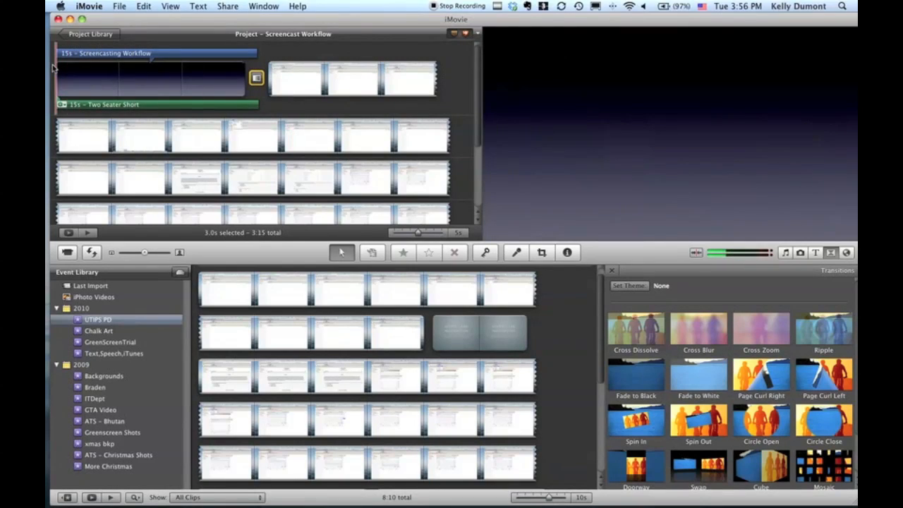
{"action": "key", "text": "space"}
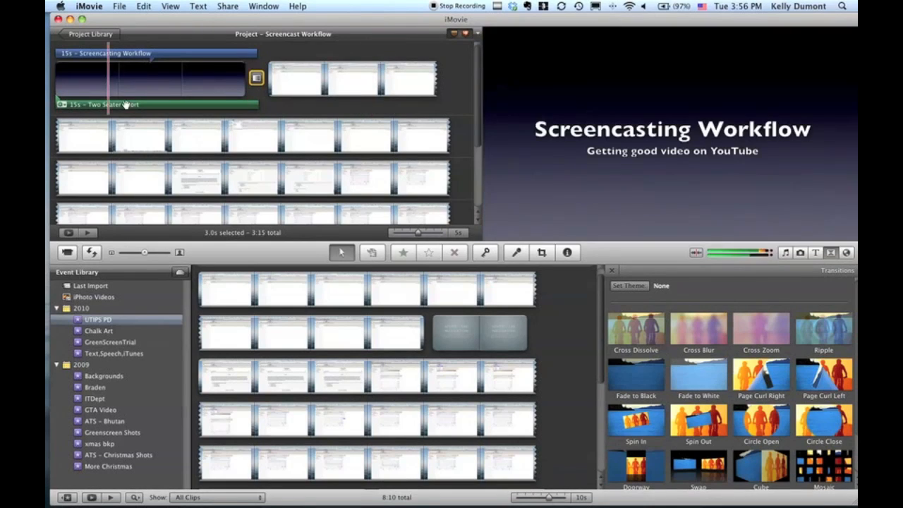
Start exporting the project using QuickTime as Movie to QuickTime Movie and open the movie settings
{"action": "left_click", "coordinate": [224, 7]}
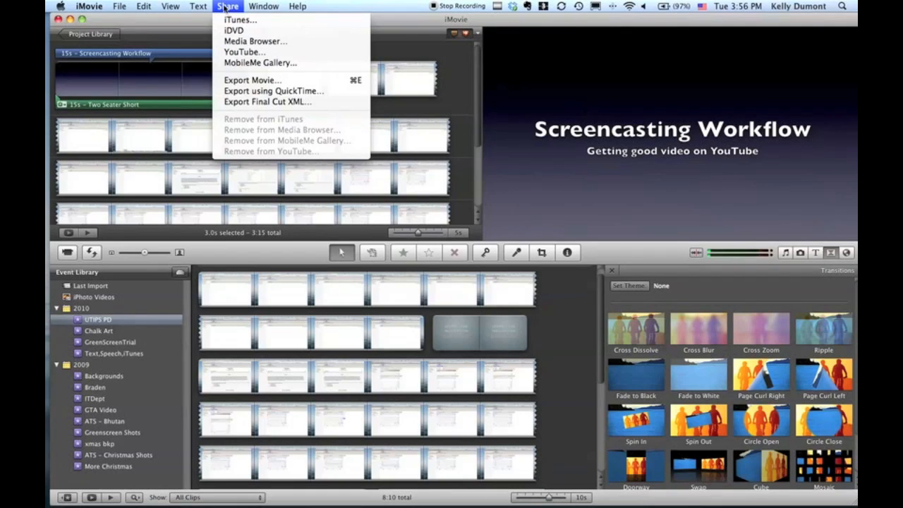
{"action": "left_click", "coordinate": [242, 91]}
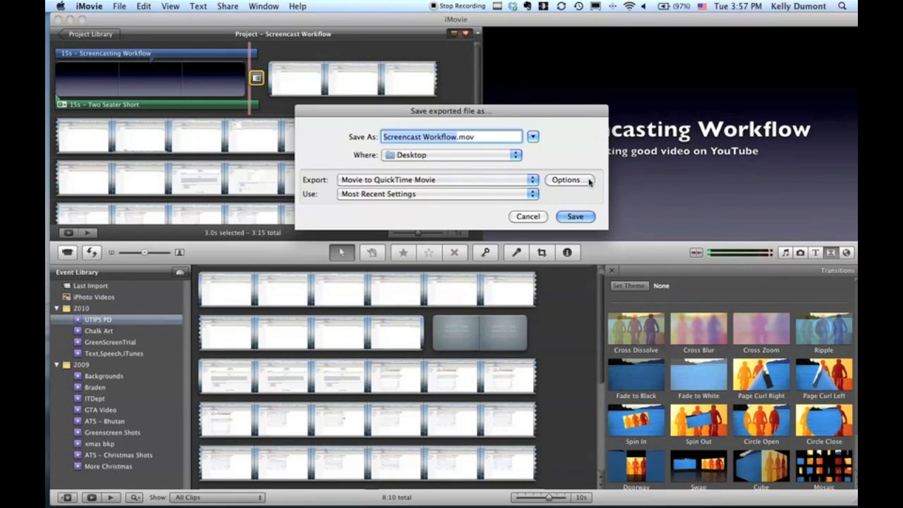
{"action": "left_click", "coordinate": [382, 180]}
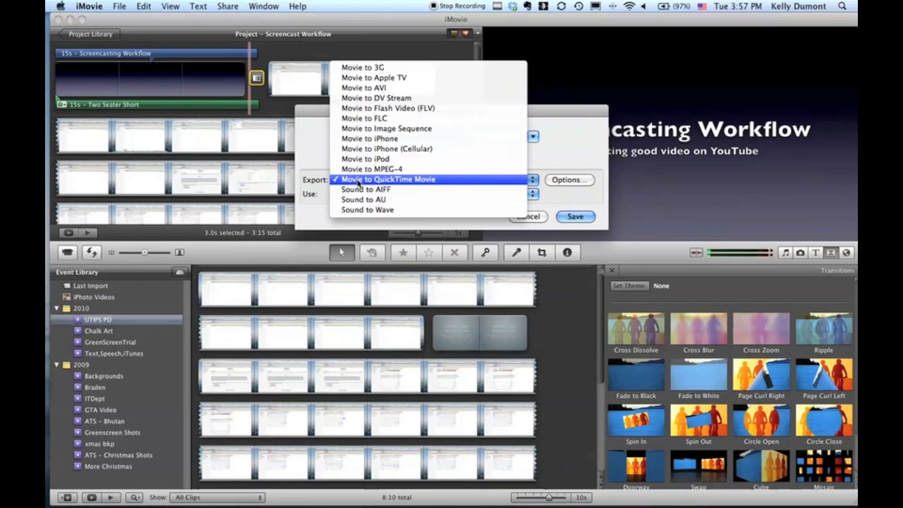
{"action": "left_click", "coordinate": [586, 183]}
{"action": "left_click", "coordinate": [581, 180]}
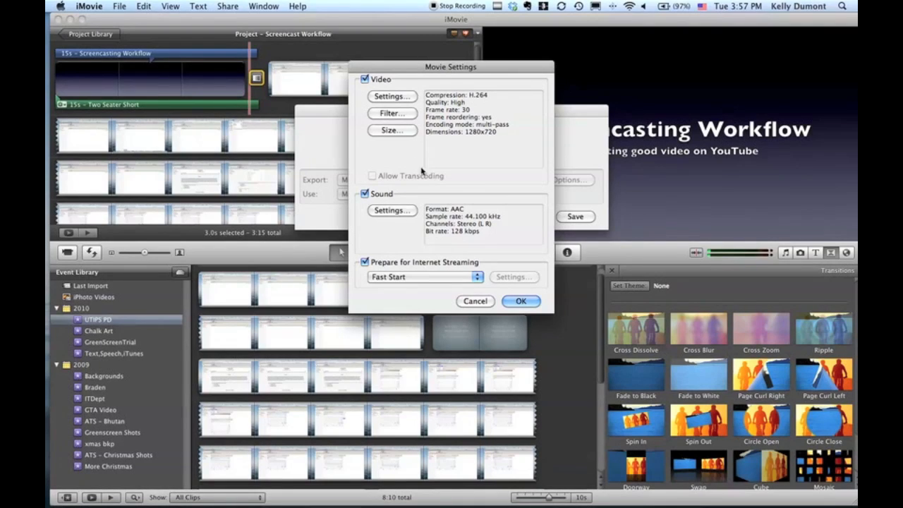
Set the export's video compression to H.264 with a frame rate of 30 fps
{"action": "left_click", "coordinate": [394, 97]}
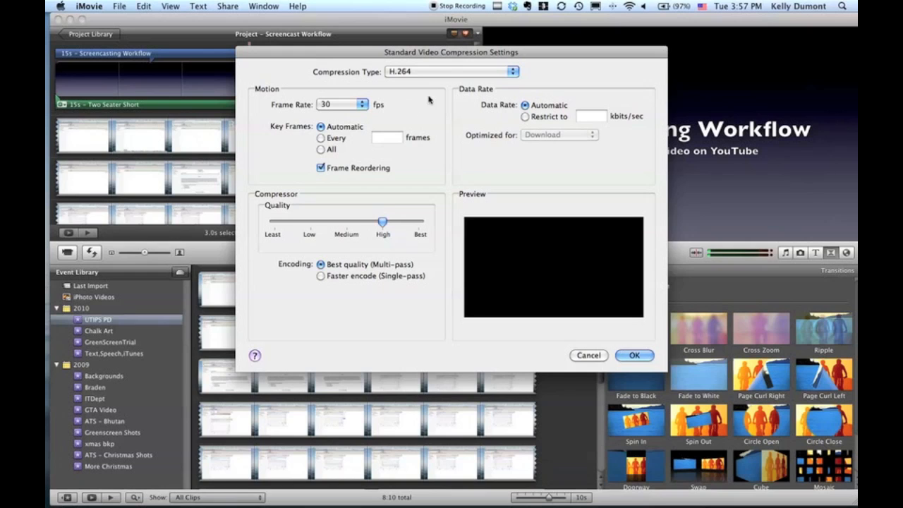
{"action": "left_click", "coordinate": [424, 75]}
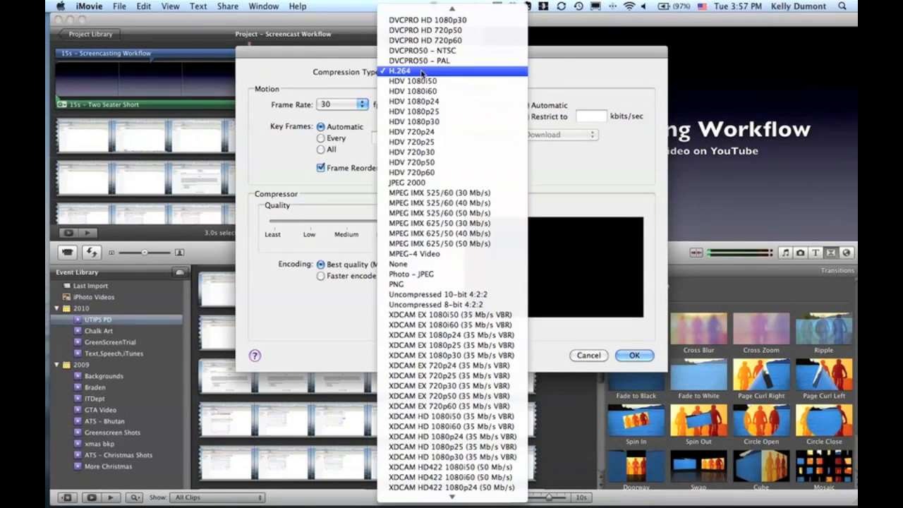
{"action": "left_click", "coordinate": [423, 75]}
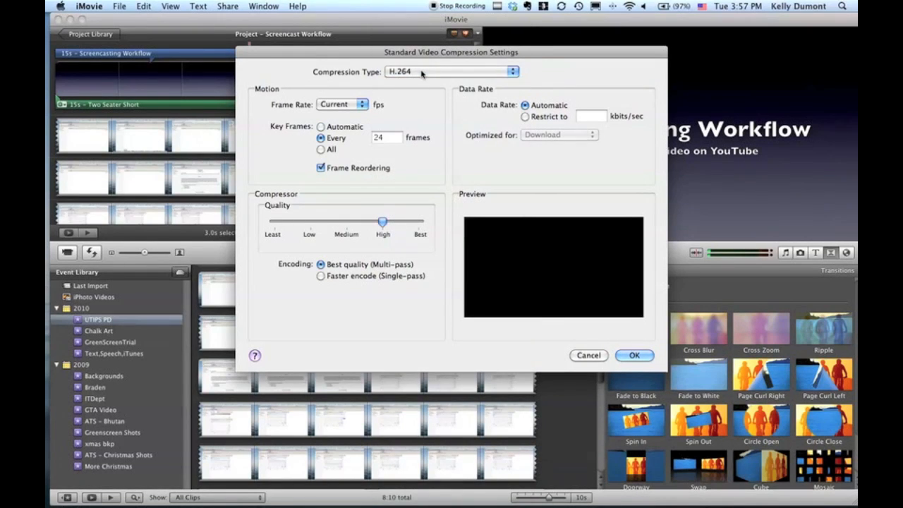
{"action": "left_click", "coordinate": [347, 104]}
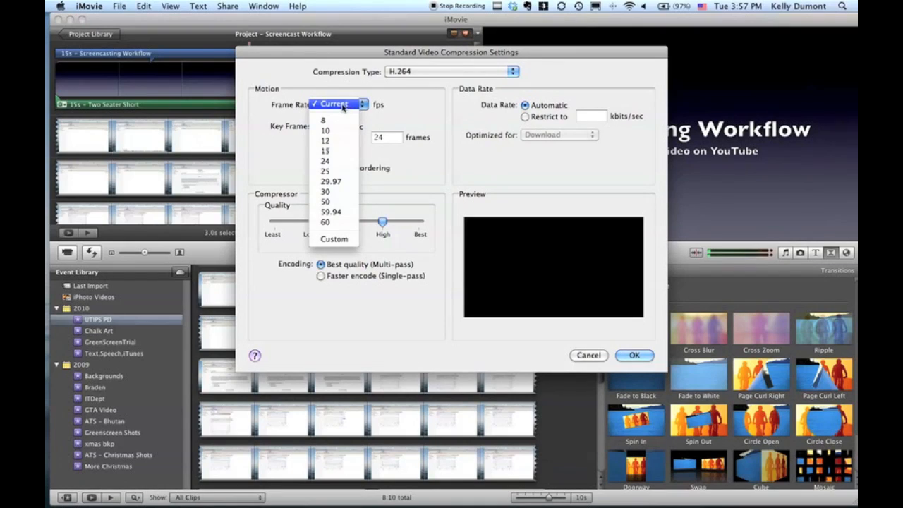
{"action": "left_click", "coordinate": [334, 191]}
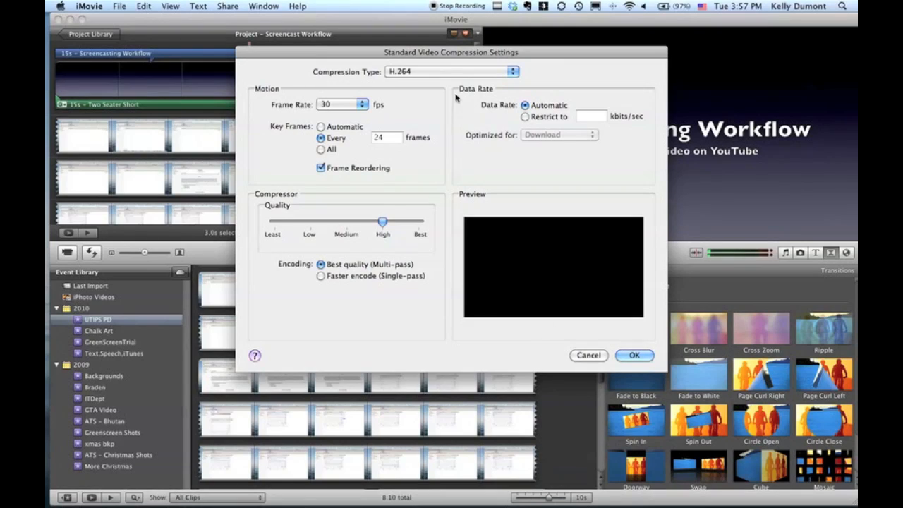
{"action": "left_click", "coordinate": [634, 355]}
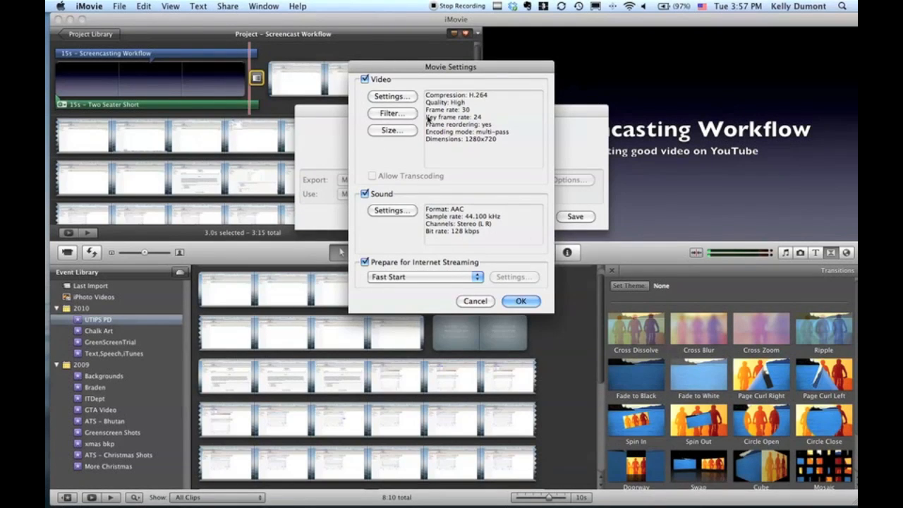
Check the video filters without applying one, and accept 1280 x 720 HD as the export dimensions
{"action": "left_click", "coordinate": [396, 113]}
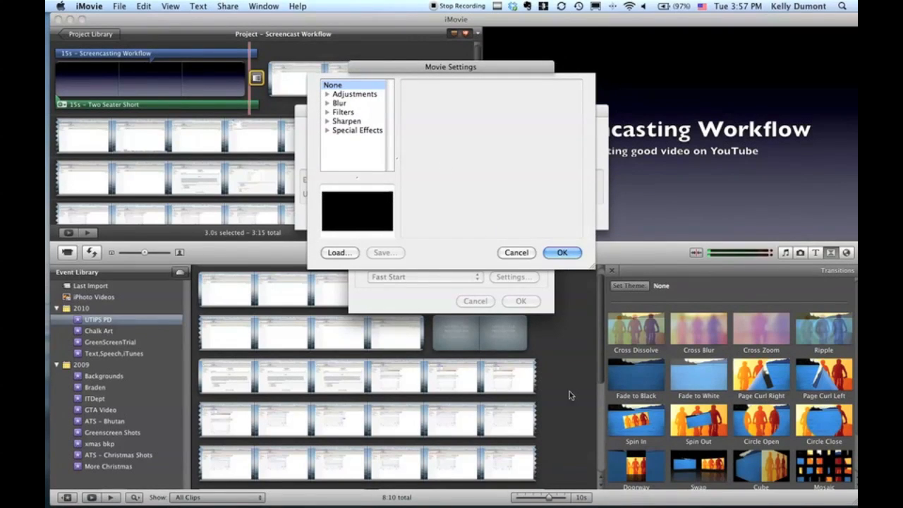
{"action": "left_click", "coordinate": [515, 253]}
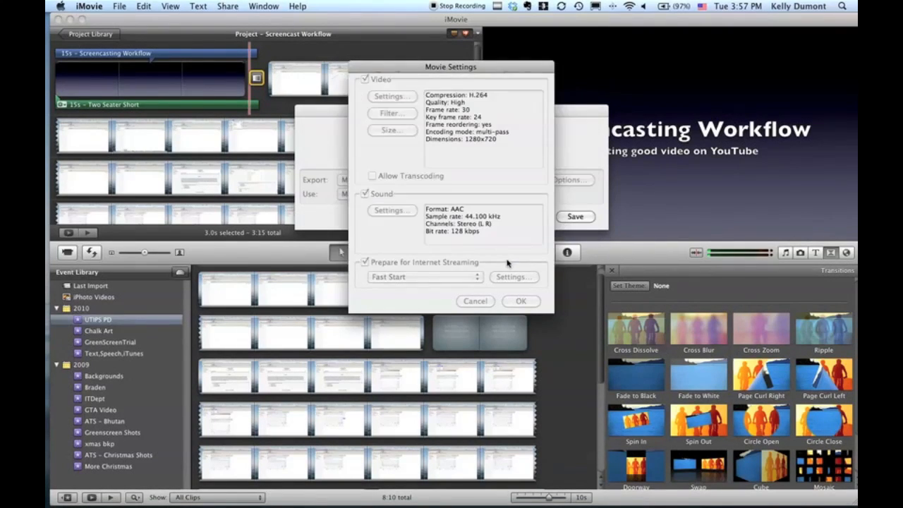
{"action": "left_click", "coordinate": [392, 131]}
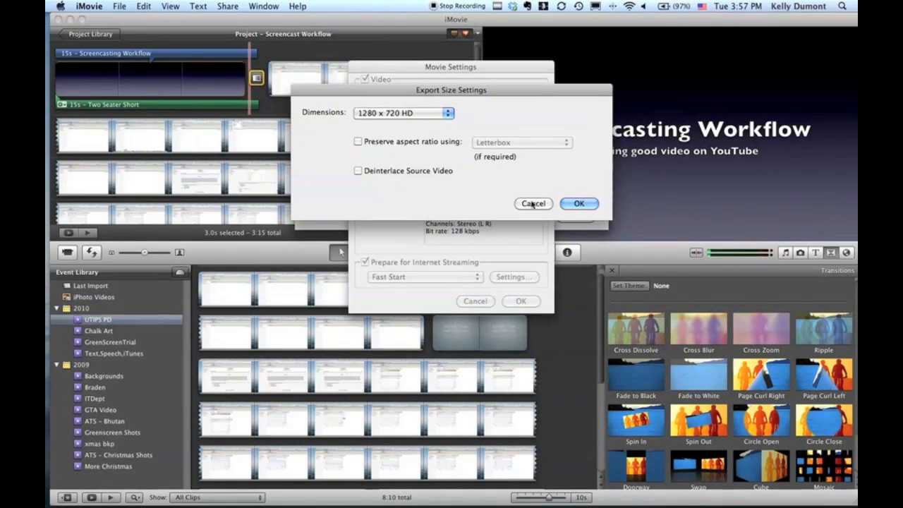
{"action": "left_click", "coordinate": [579, 203]}
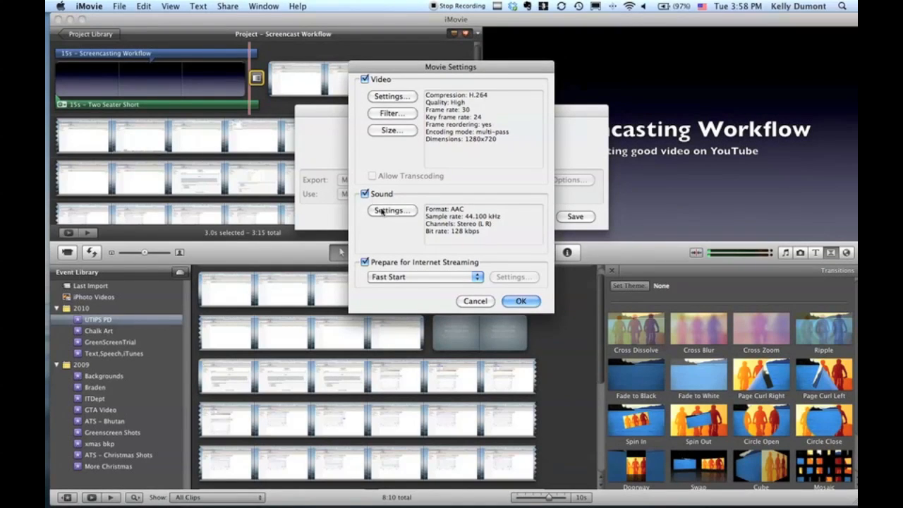
Accept AAC stereo sound at 44.100 kHz and 128 kbps, and save the export as Screencast Workflow.mov on the Desktop
{"action": "left_click", "coordinate": [381, 212]}
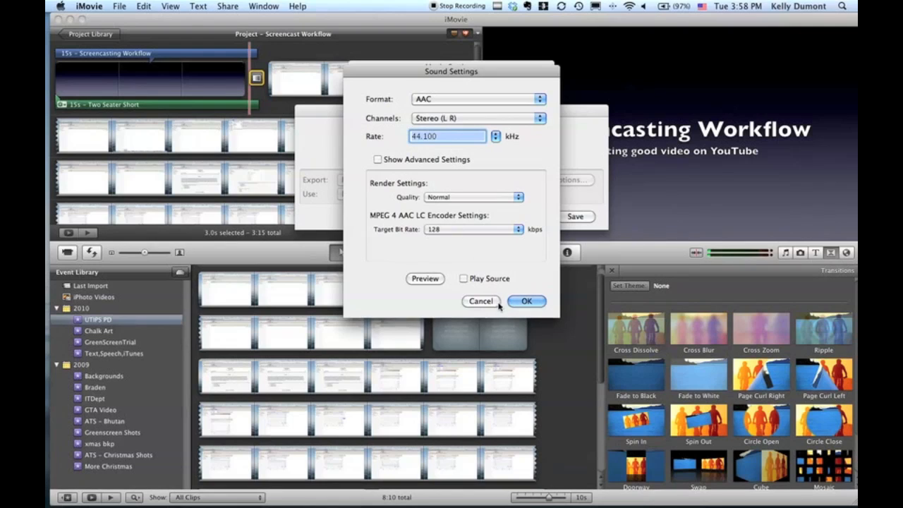
{"action": "left_click", "coordinate": [522, 302]}
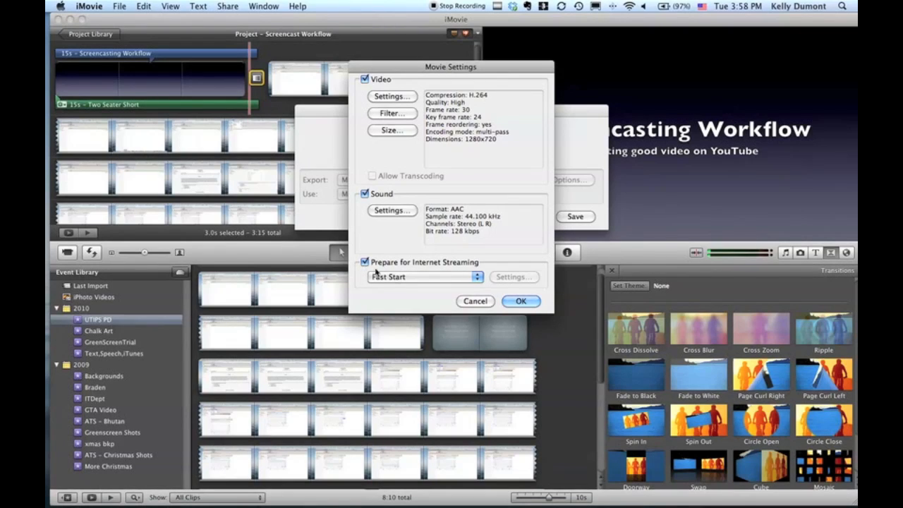
{"action": "left_click", "coordinate": [519, 302]}
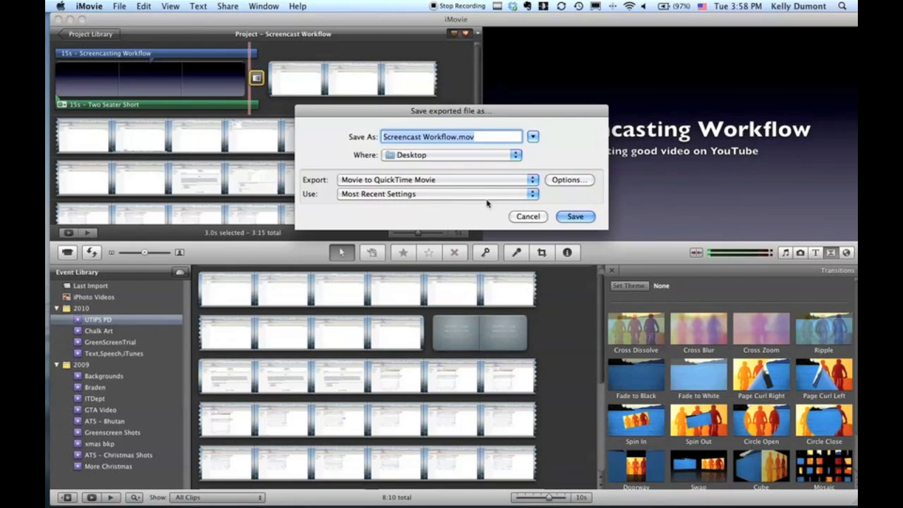
{"action": "left_click", "coordinate": [575, 217]}
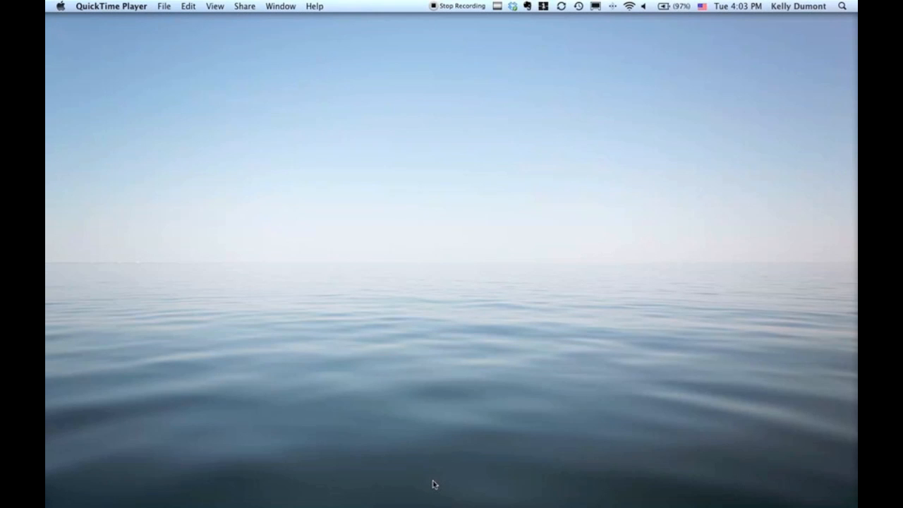
Switch to Safari and open the CSDIT YouTube channel at youtube.com/user/csdit
{"action": "mouse_move", "coordinate": [423, 493]}
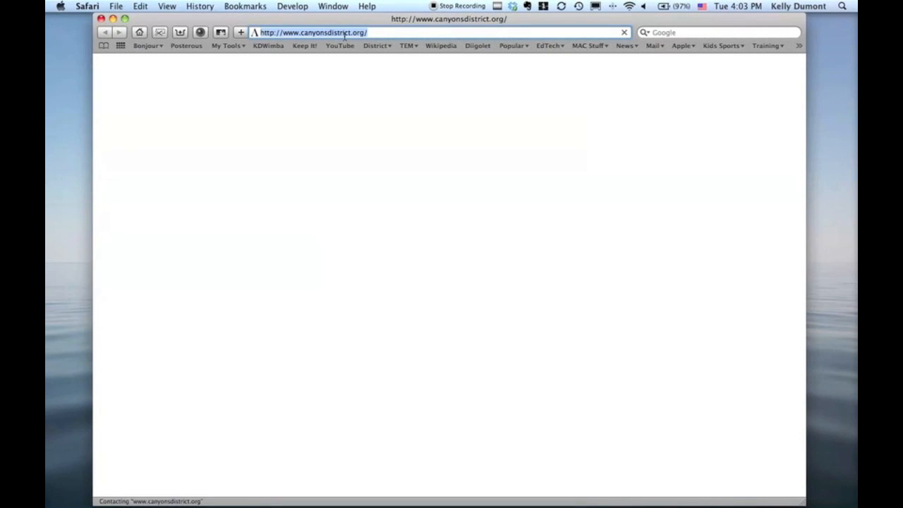
{"action": "left_click", "coordinate": [345, 33]}
{"action": "type", "text": "you"}
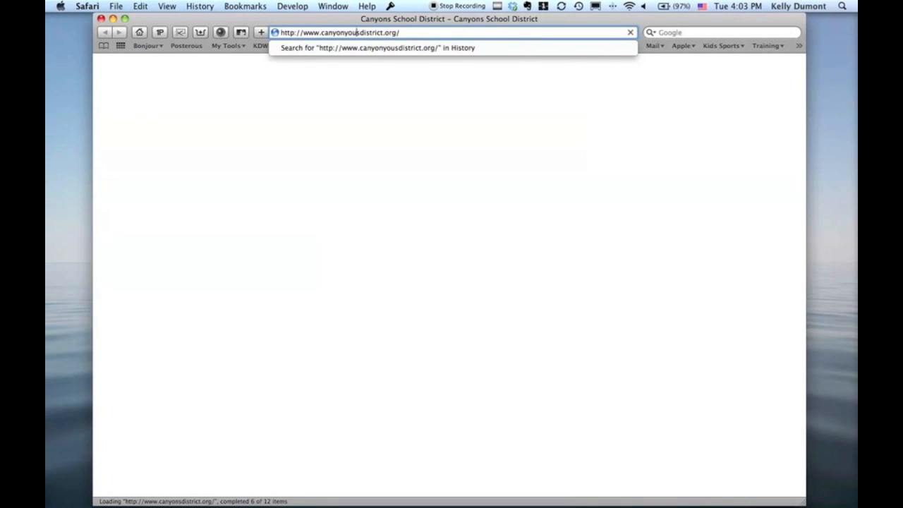
{"action": "key", "text": "super+a"}
{"action": "type", "text": "youtube.com/"}
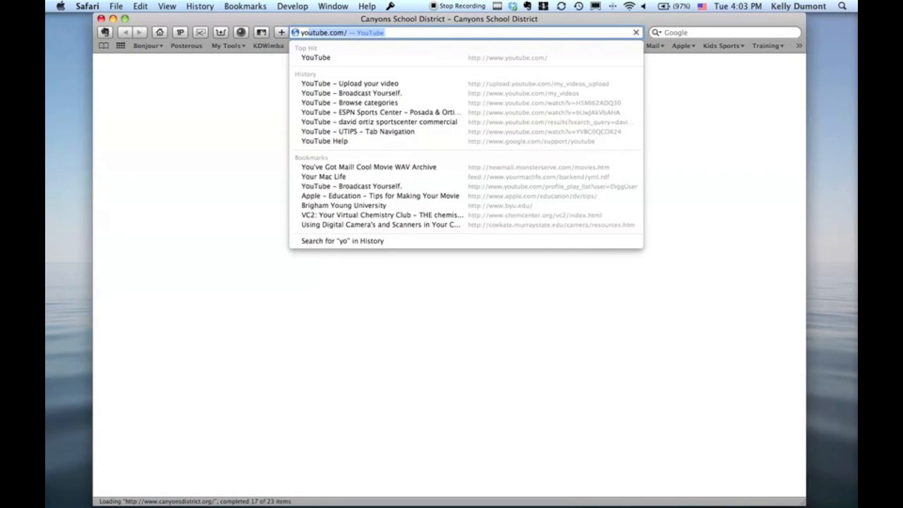
{"action": "key", "text": "Return"}
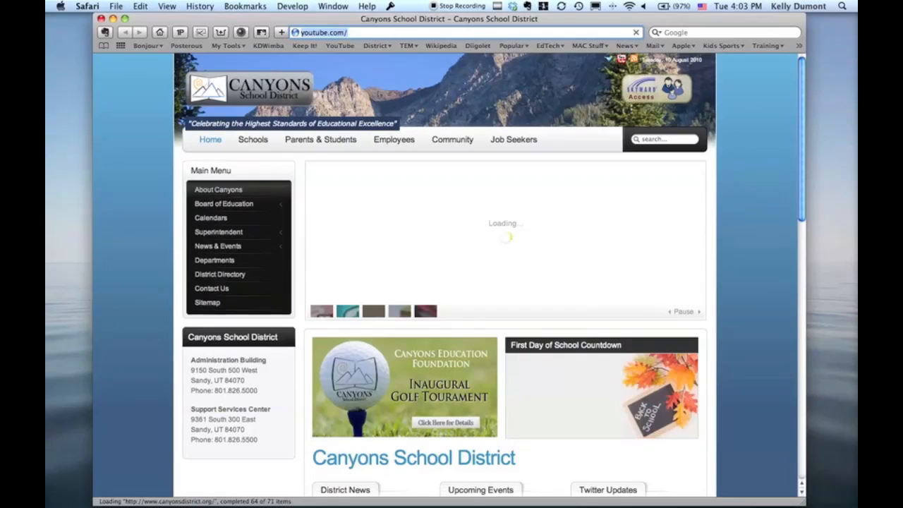
{"action": "left_click", "coordinate": [346, 32]}
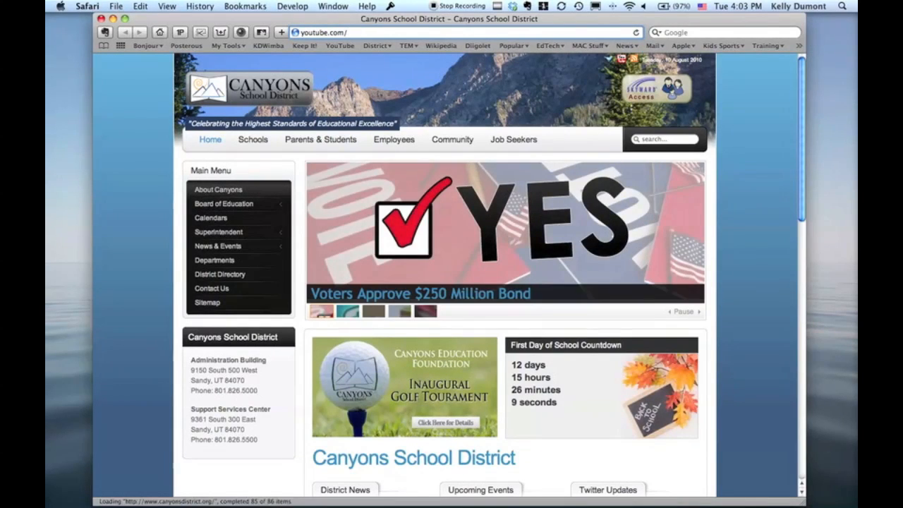
{"action": "type", "text": "/user/cs"}
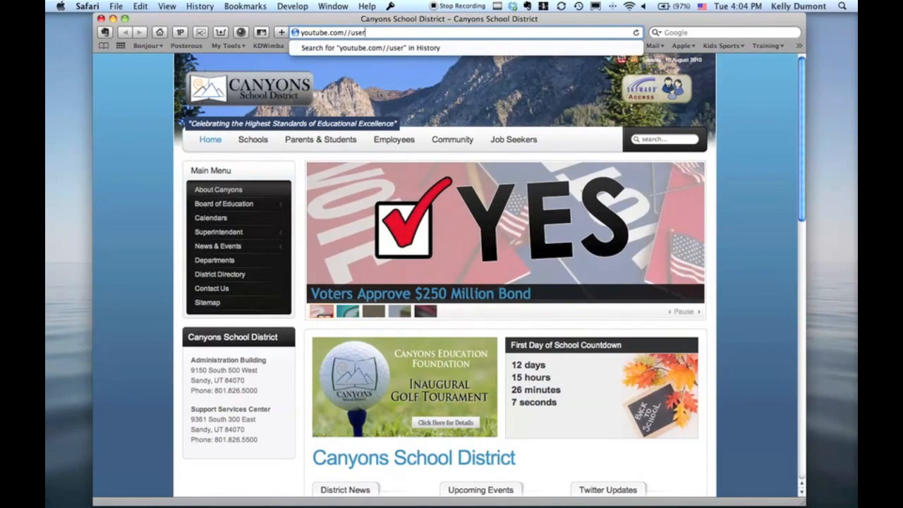
{"action": "type", "text": "dit"}
{"action": "key", "text": "Return"}
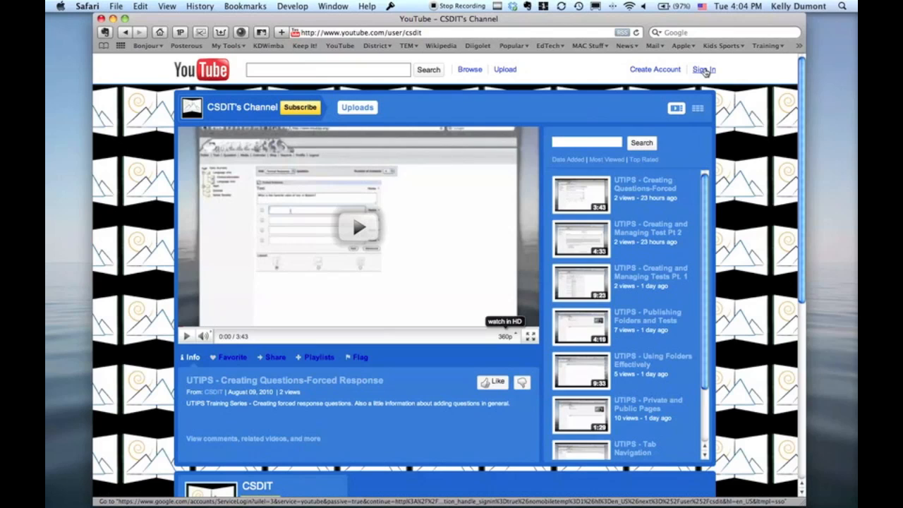
Sign in to YouTube with the channel account's username and password
{"action": "left_click", "coordinate": [703, 70]}
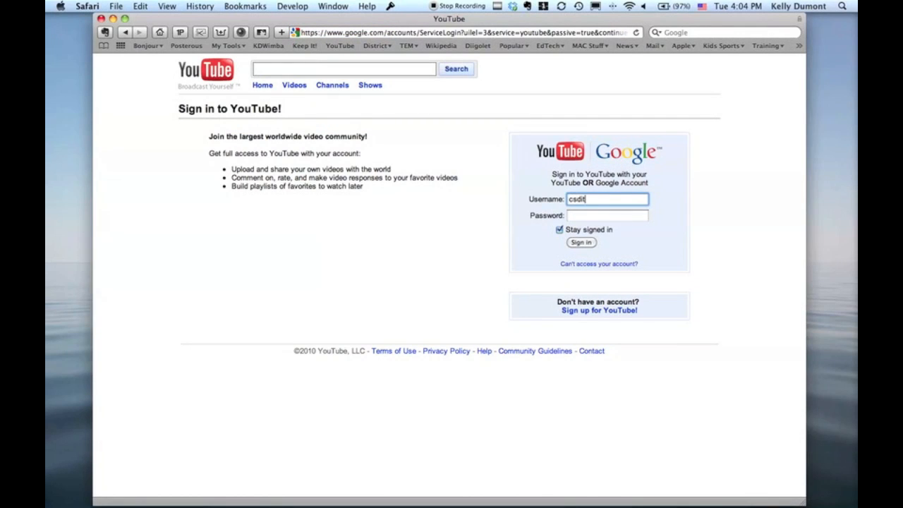
{"action": "key", "text": "Tab"}
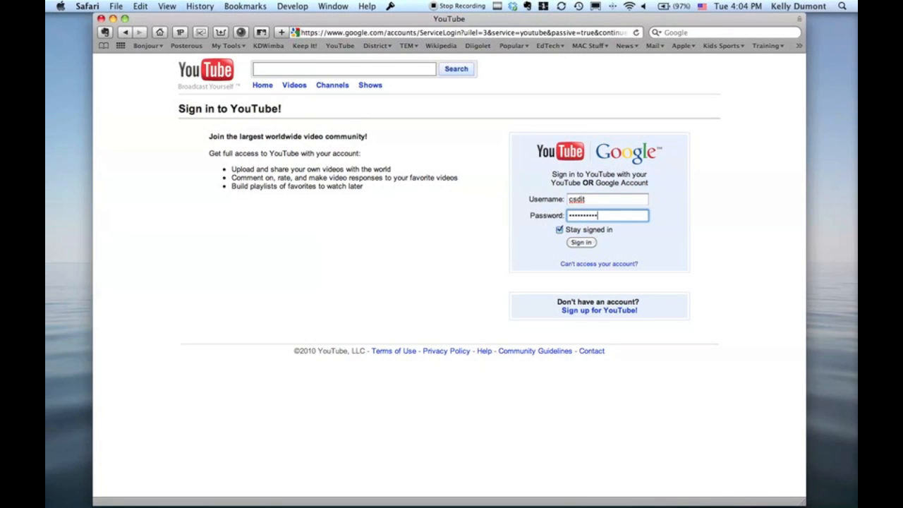
{"action": "key", "text": "Return"}
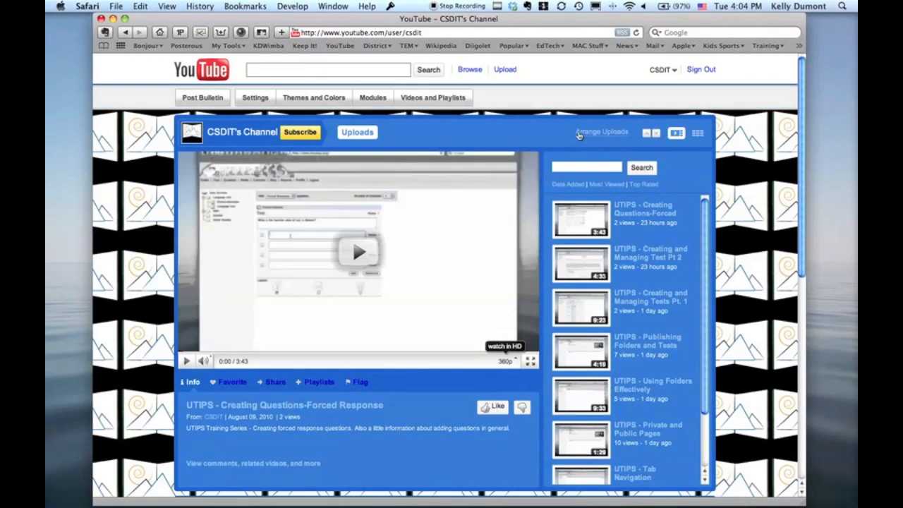
Upload PretendMovie.mov from the Desktop to YouTube as a new video
{"action": "left_click", "coordinate": [506, 71]}
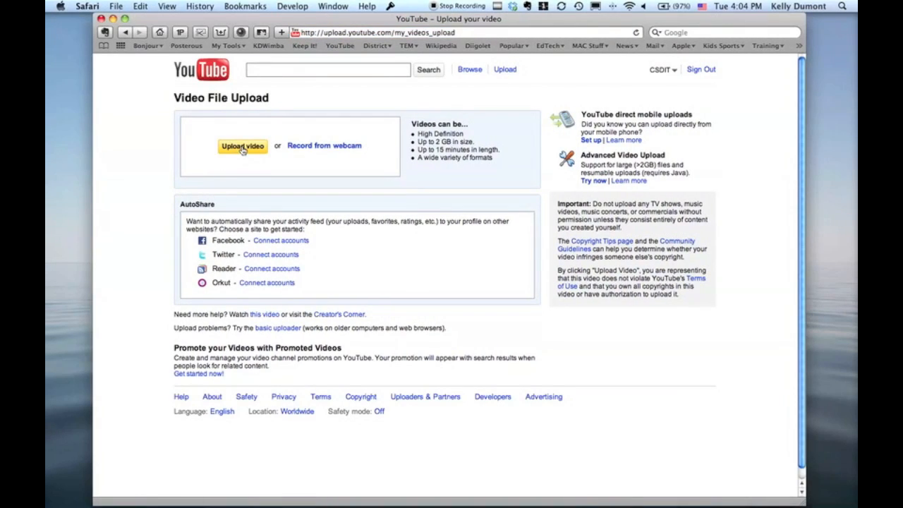
{"action": "left_click", "coordinate": [242, 147]}
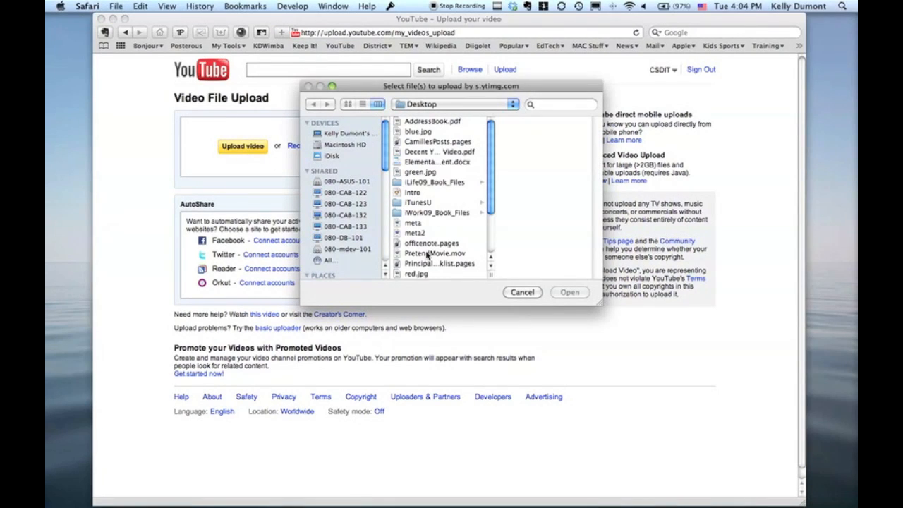
{"action": "left_click", "coordinate": [427, 254]}
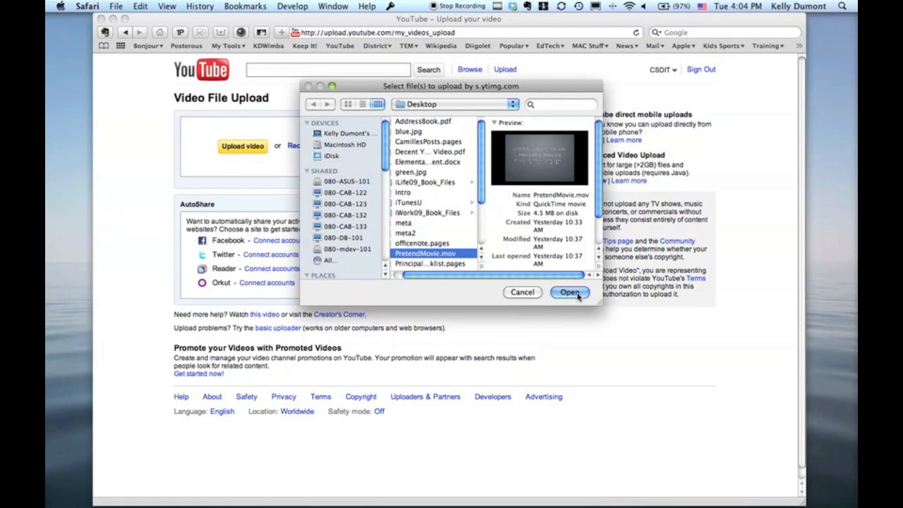
{"action": "left_click", "coordinate": [569, 292]}
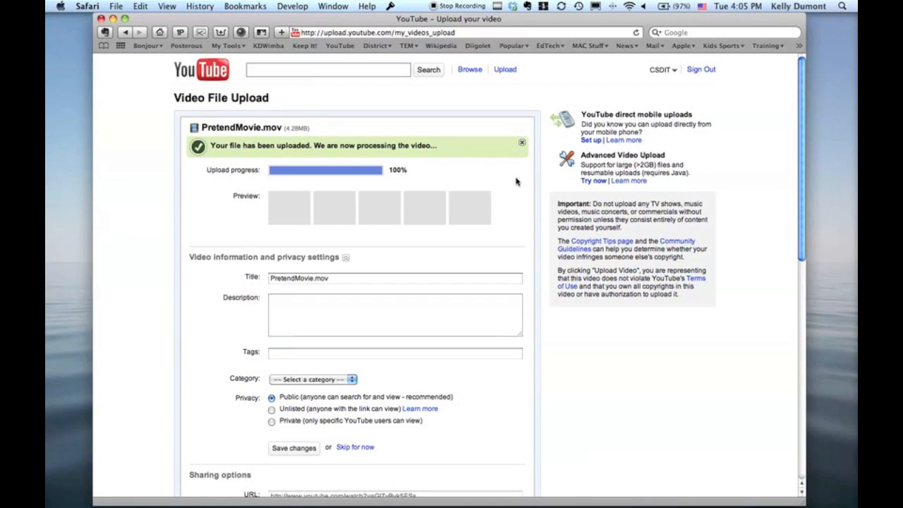
Shorten the video's title to PretendMovie and enter the description "This is for demonstration purposes"
{"action": "left_click", "coordinate": [330, 279]}
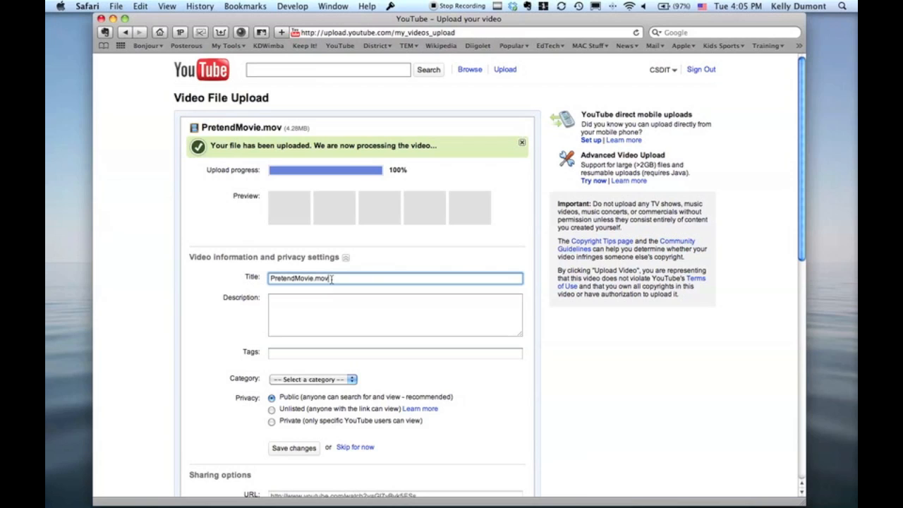
{"action": "key", "text": "BackSpace"}
{"action": "key", "text": "BackSpace"}
{"action": "left_click", "coordinate": [270, 299]}
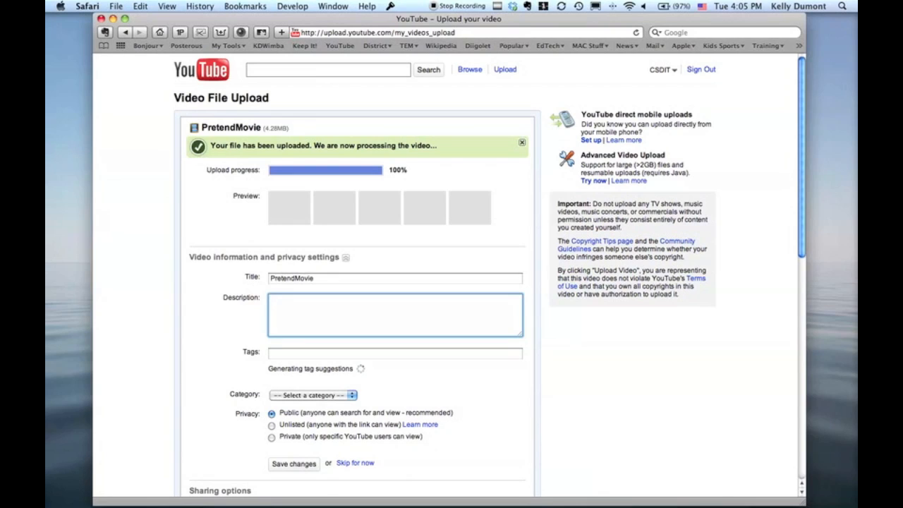
{"action": "type", "text": "This is for demonstar"}
{"action": "key", "text": "BackSpace"}
{"action": "type", "text": "tion Purposes"}
Tag the video CSDEdTech, set its category to Education, and save the changes with public privacy
{"action": "key", "text": "Tab"}
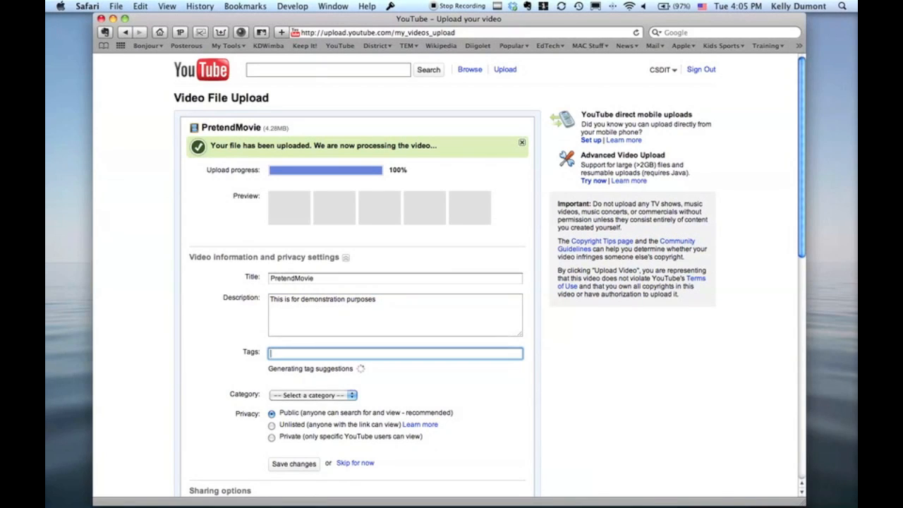
{"action": "type", "text": "CSDEdTech"}
{"action": "left_click", "coordinate": [340, 396]}
{"action": "left_click", "coordinate": [326, 388]}
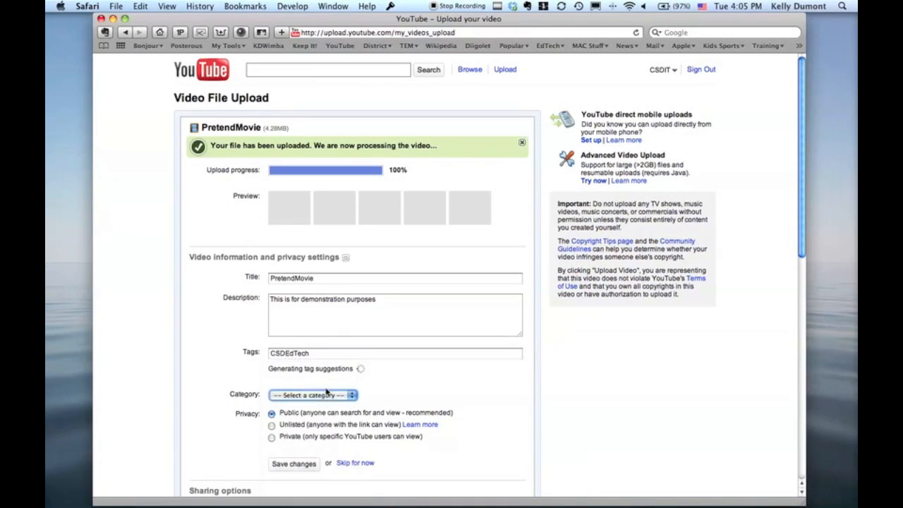
{"action": "scroll", "coordinate": [325, 392], "scroll_direction": "down", "scroll_amount": 2}
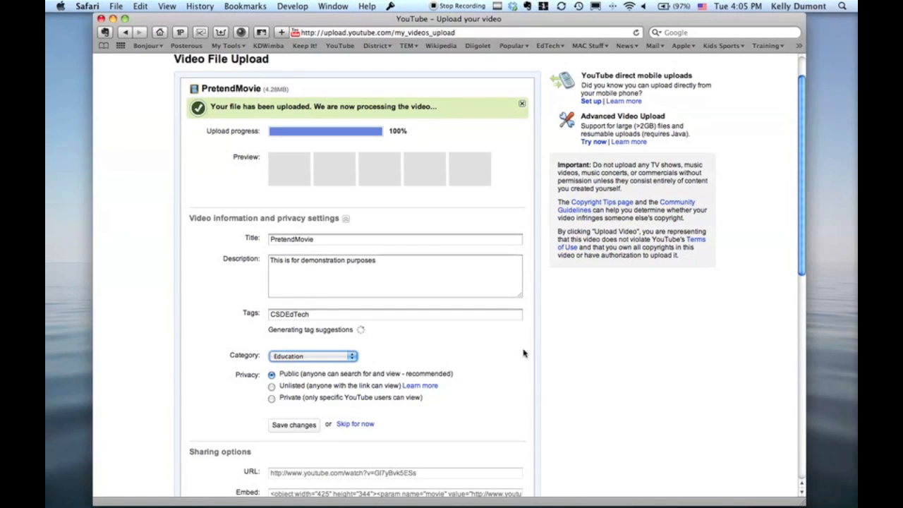
{"action": "left_click", "coordinate": [294, 423]}
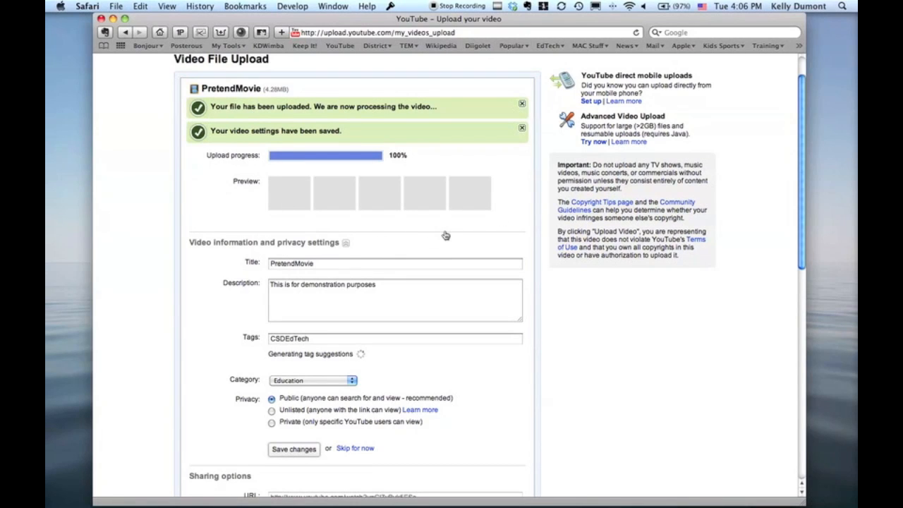
Select the uploaded video's URL in the sharing options
{"action": "scroll", "coordinate": [445, 235], "scroll_direction": "down", "scroll_amount": 3}
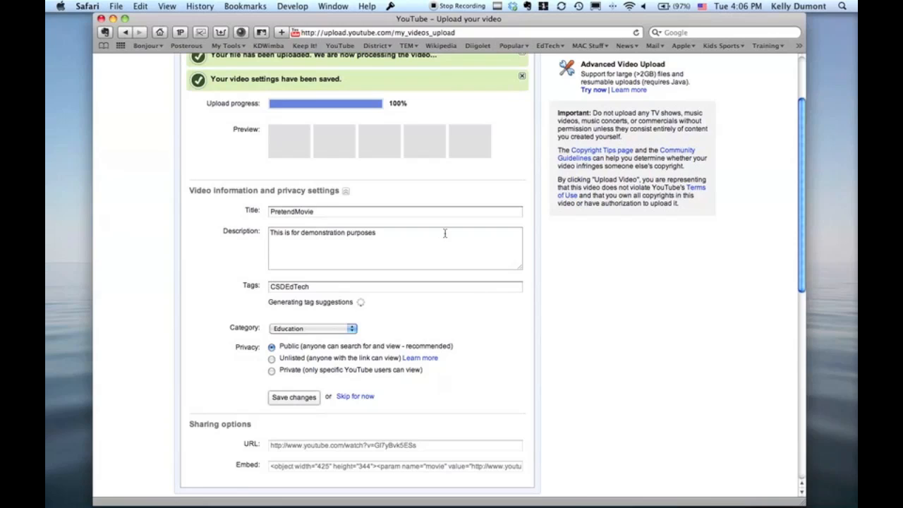
{"action": "left_click", "coordinate": [324, 446]}
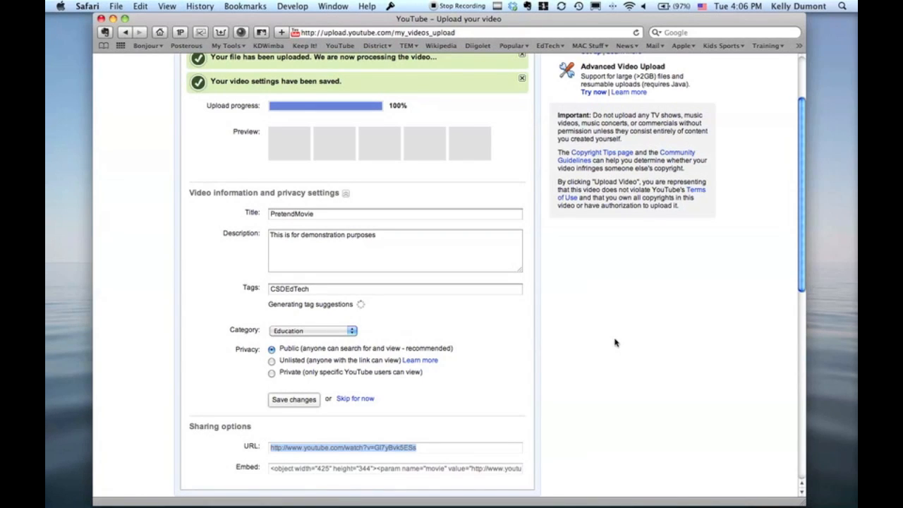
Open the My Videos page listing the account's uploaded videos
{"action": "scroll", "coordinate": [621, 331], "scroll_direction": "up", "scroll_amount": 3}
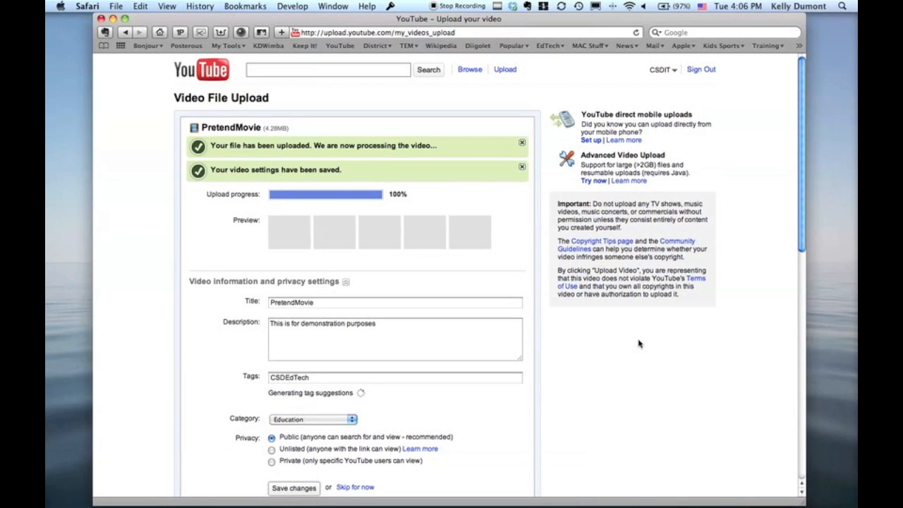
{"action": "left_click", "coordinate": [670, 70]}
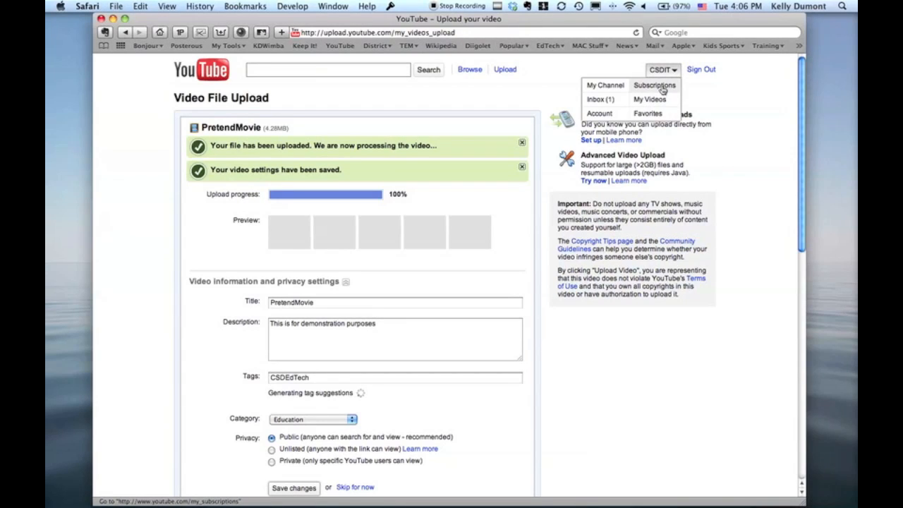
{"action": "left_click", "coordinate": [649, 102]}
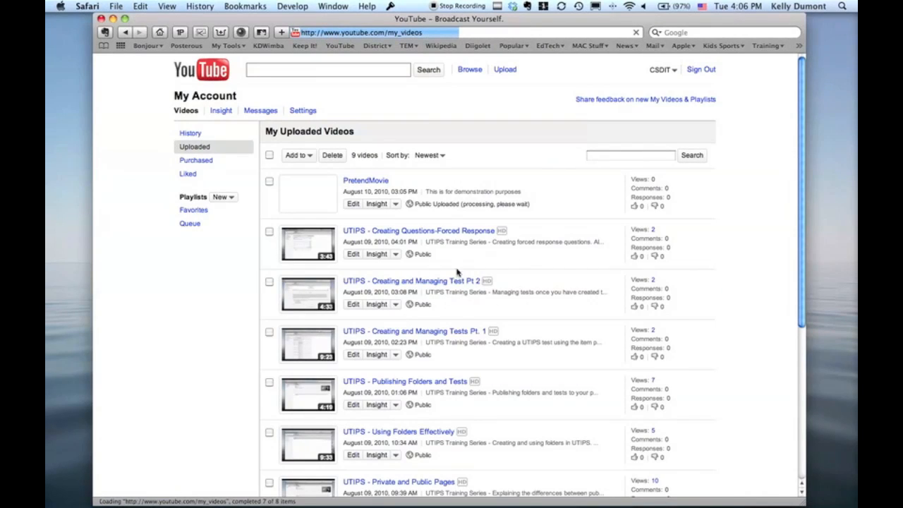